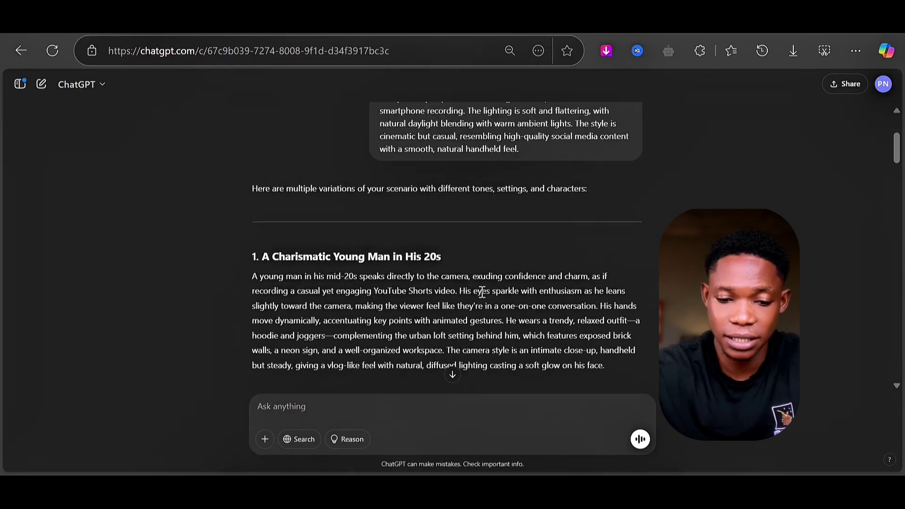
Step: Select the full description under "A Knowledgeable Male Herbalist in His 40s" in the ChatGPT answer
scroll(455, 290, "down", 8)
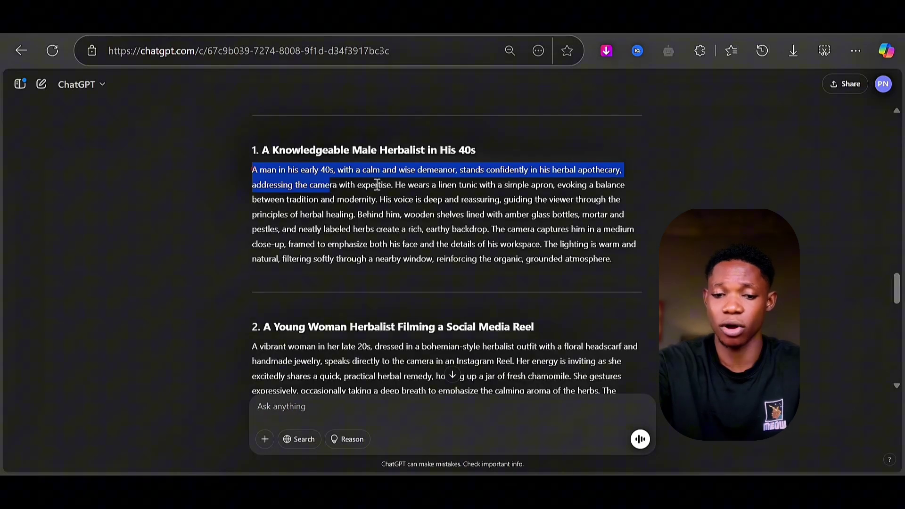
left_click_drag(378, 184, 612, 259)
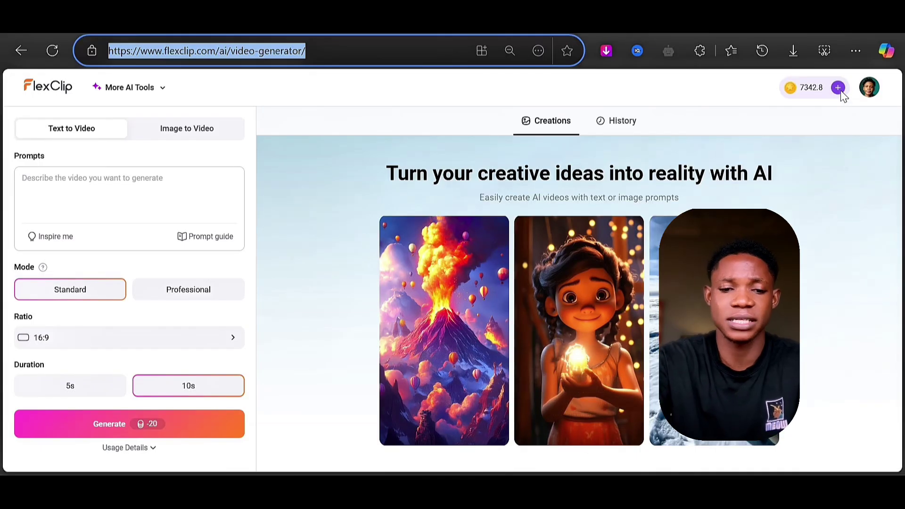
Step: View the AI credit packages offered by FlexClip and close the purchase window
left_click(839, 89)
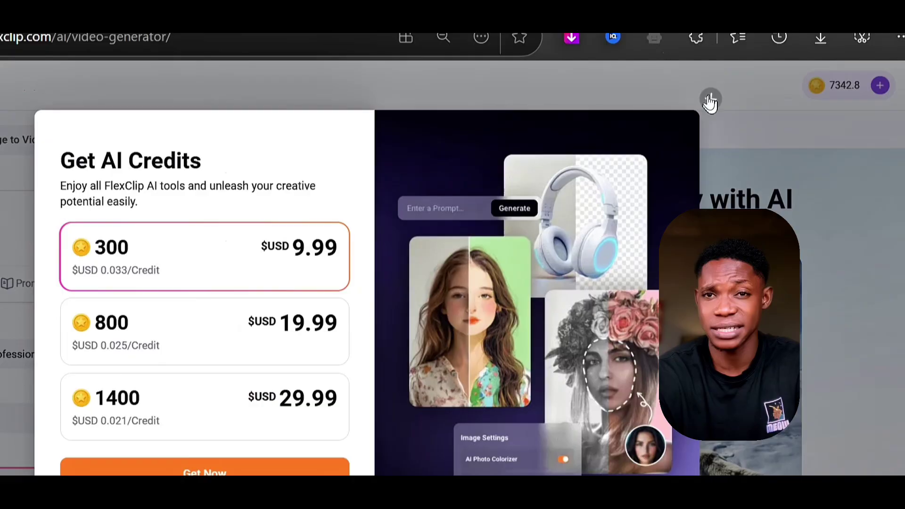
left_click(711, 97)
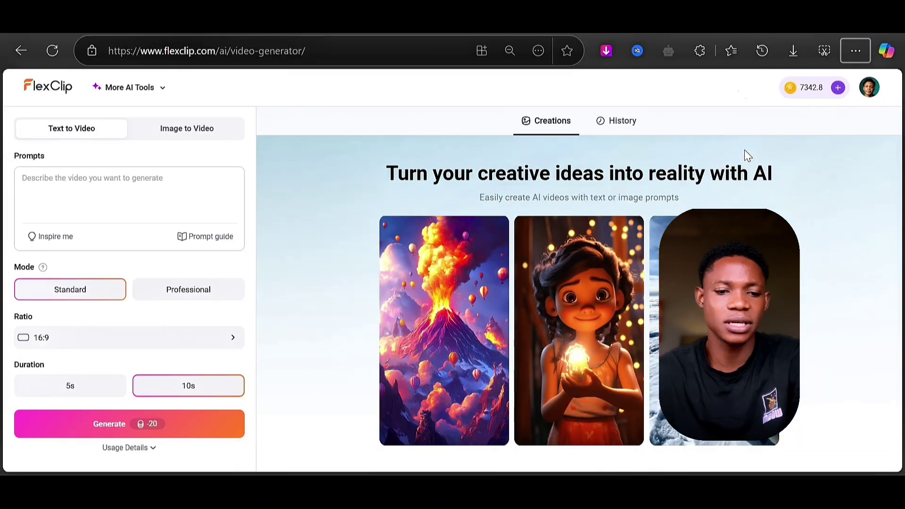
Step: Paste the copied male herbalist description as the video prompt and choose the Professional mode
left_click(77, 178)
right_click(79, 175)
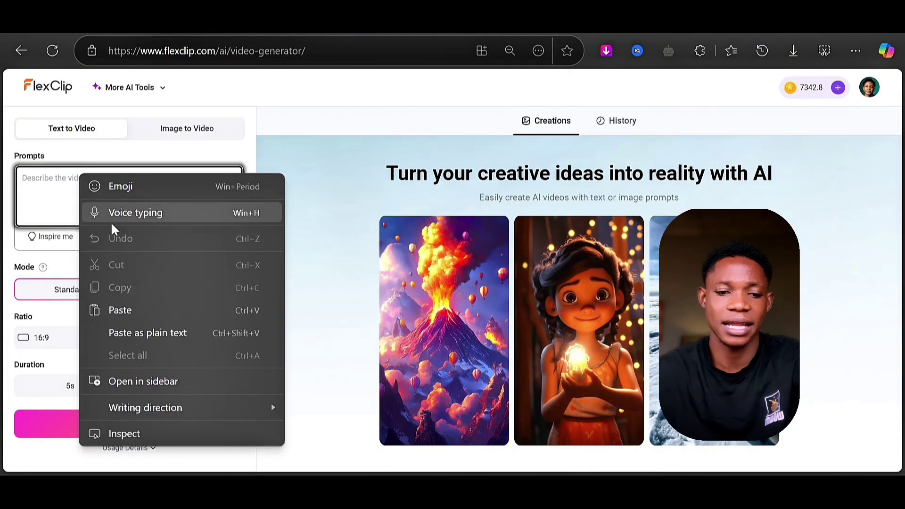
left_click(128, 310)
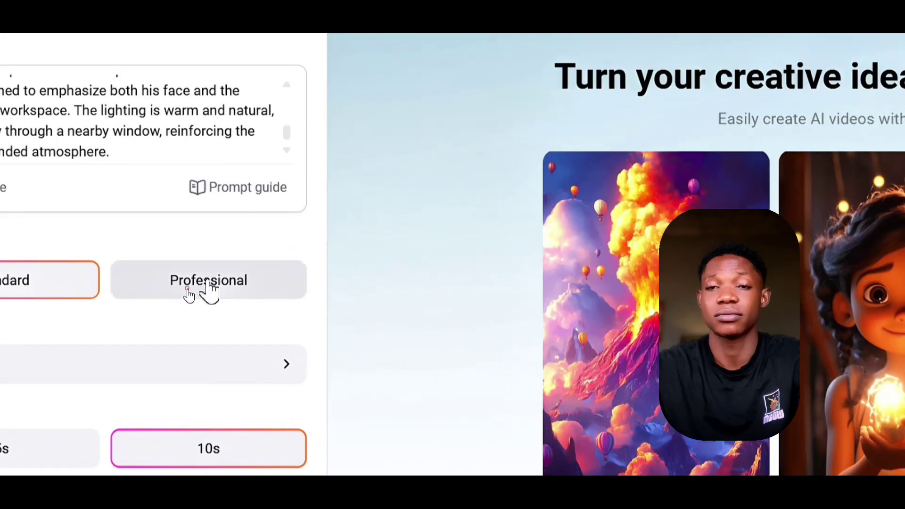
left_click(328, 418)
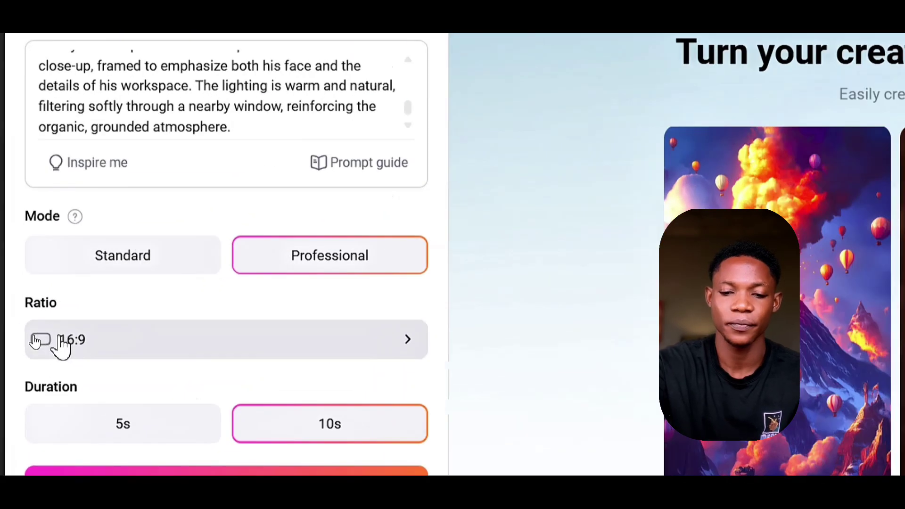
Step: Set the video ratio to 9:16 after trying 16:9 and 1:1, and generate the video
left_click(35, 342)
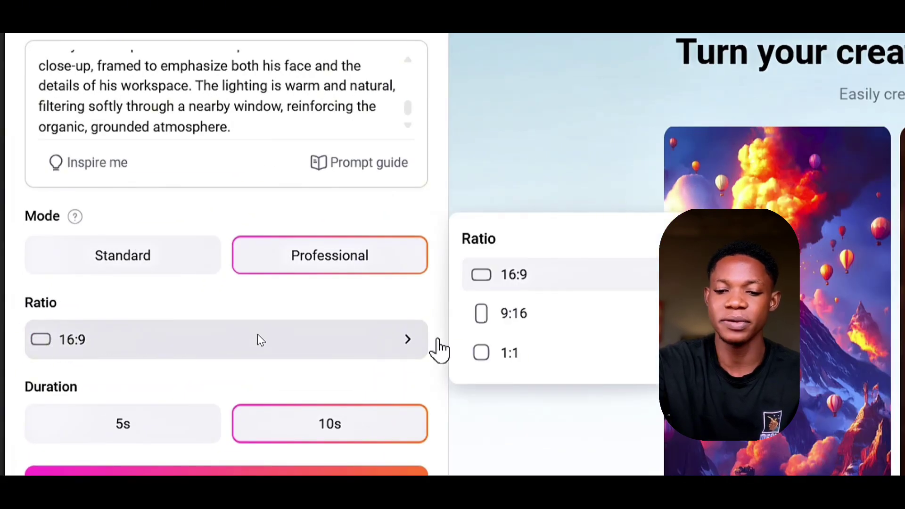
left_click(497, 316)
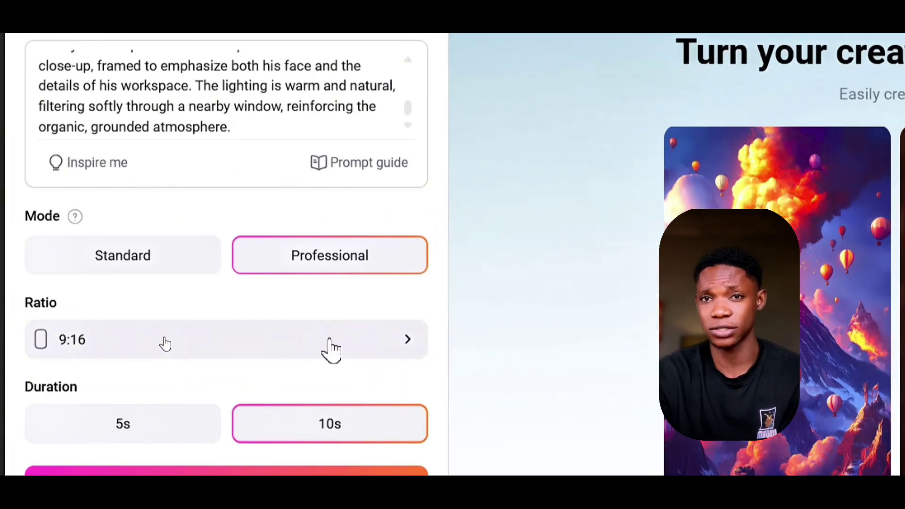
left_click(45, 343)
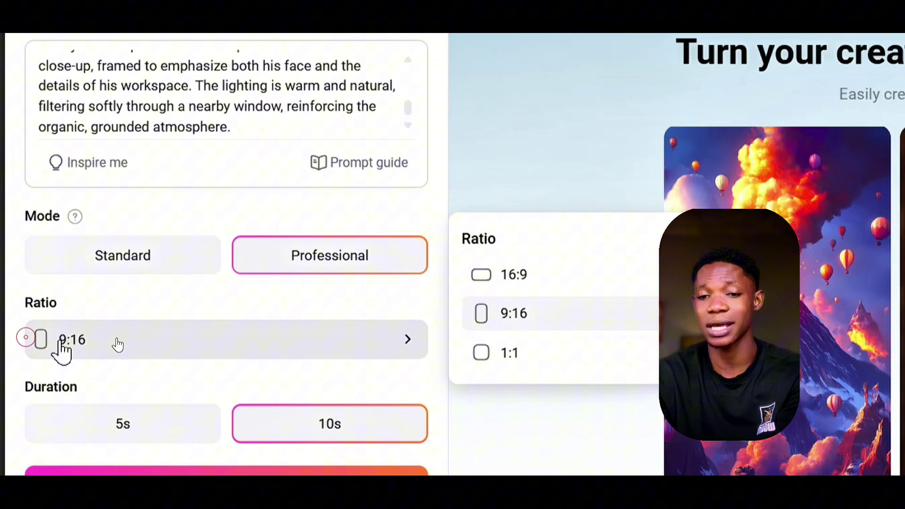
left_click(566, 269)
left_click(202, 342)
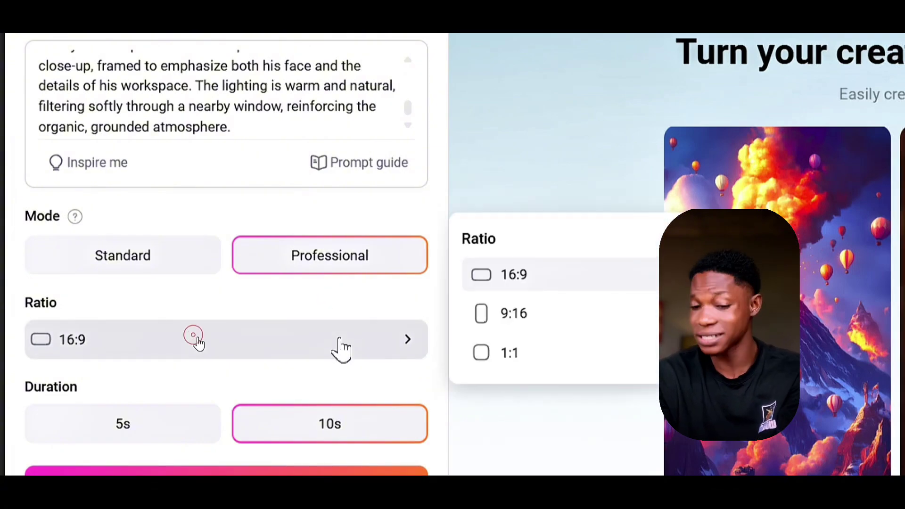
left_click(480, 356)
left_click(167, 335)
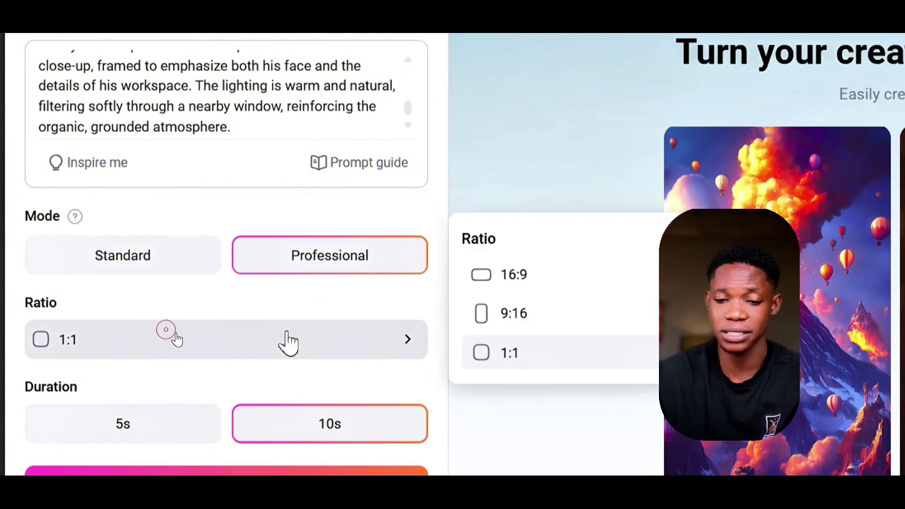
left_click(523, 313)
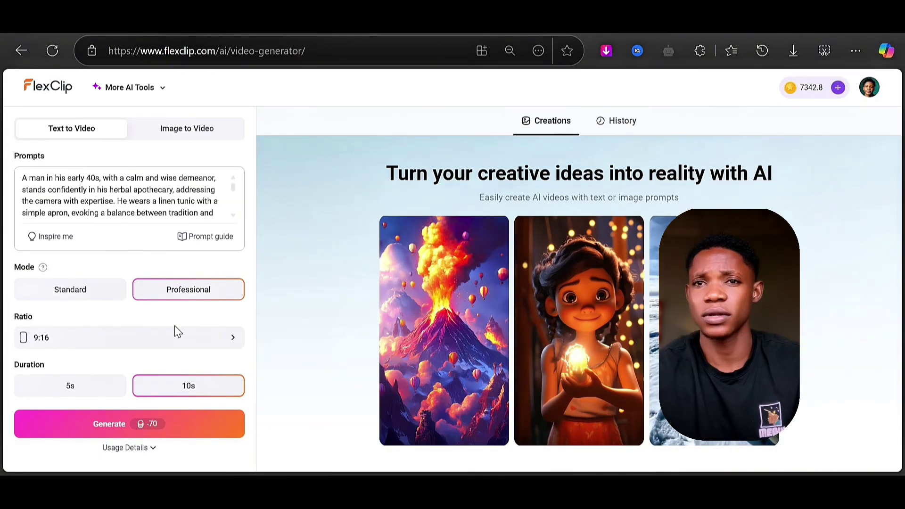
left_click(172, 425)
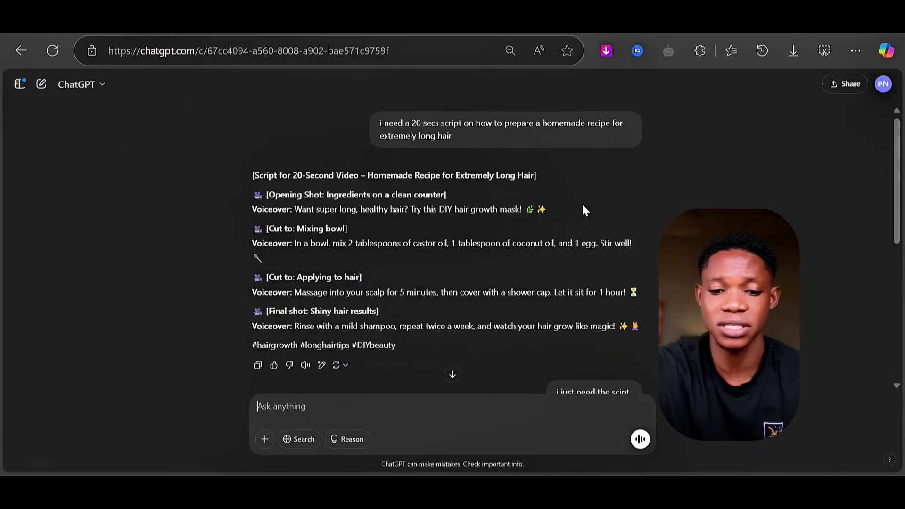
Step: In ChatGPT, copy the four-sentence hair growth mask script from the reply to "i just need the scipt"
scroll(585, 226, "down", 5)
scroll(360, 261, "down", 2)
scroll(260, 236, "up", 2)
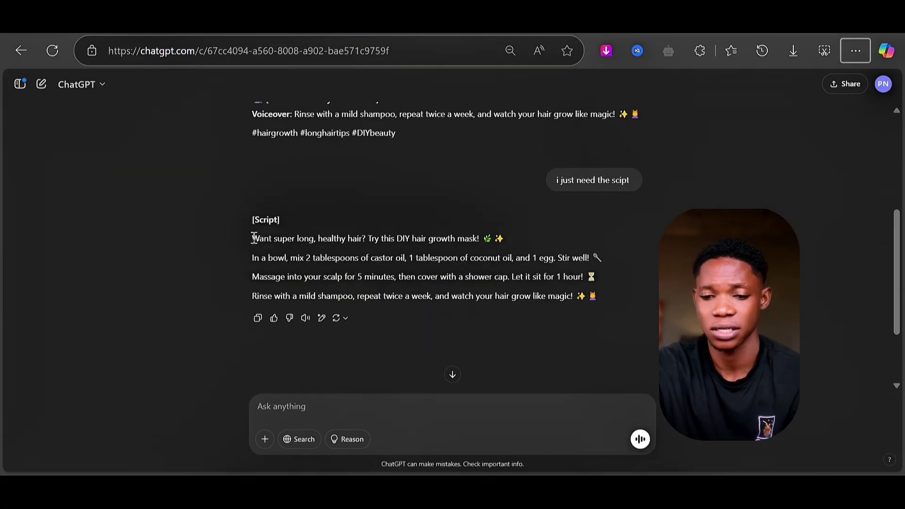
mouse_move(500, 262)
left_mouse_down()
mouse_move(597, 289)
mouse_move(602, 303)
left_mouse_up()
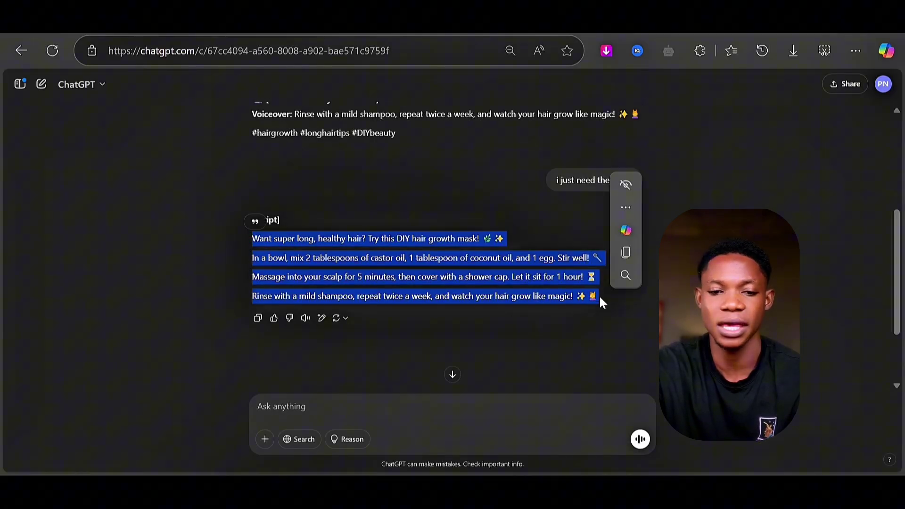
left_click(621, 258)
Step: Switch to ElevenLabs Text to Speech and paste the copied hair growth mask script
key("alt+Tab")
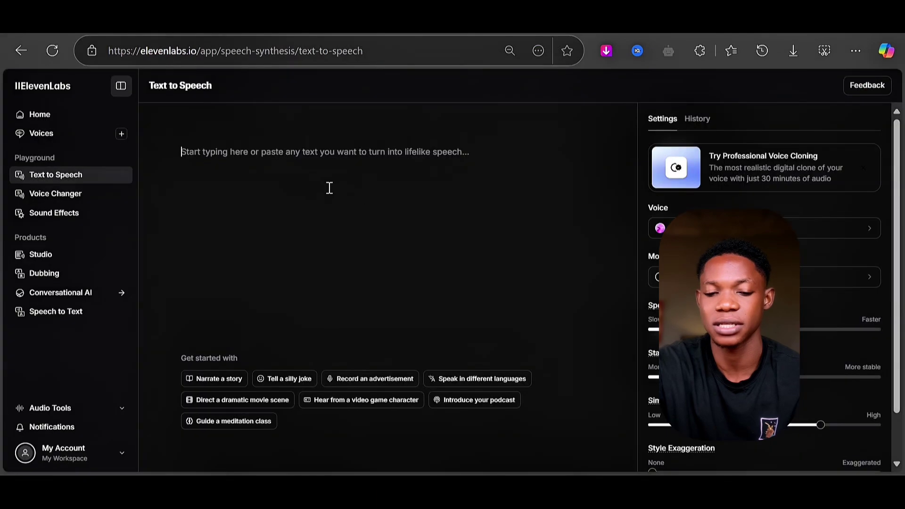
left_click(327, 183)
key("ctrl+v")
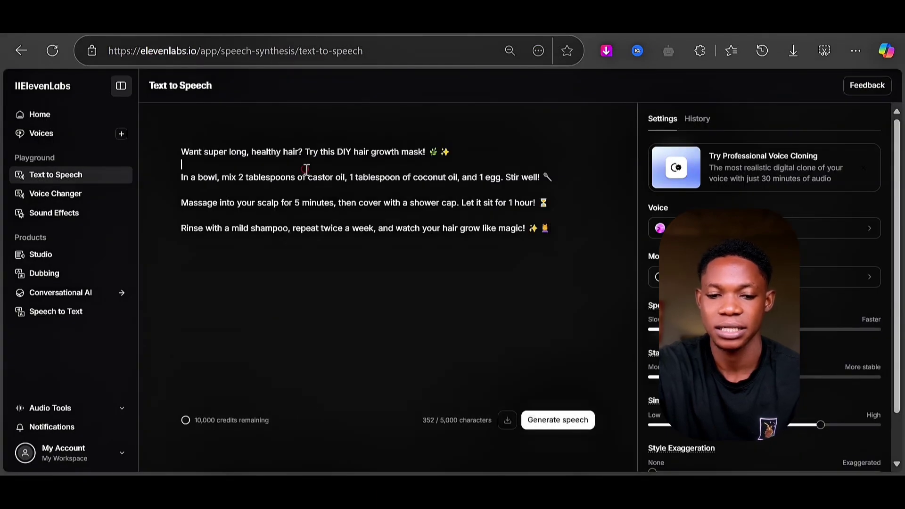
Step: Remove the three blank lines between the sentences of the pasted script
left_click(307, 167)
key("BackSpace")
left_click(281, 178)
key("BackSpace")
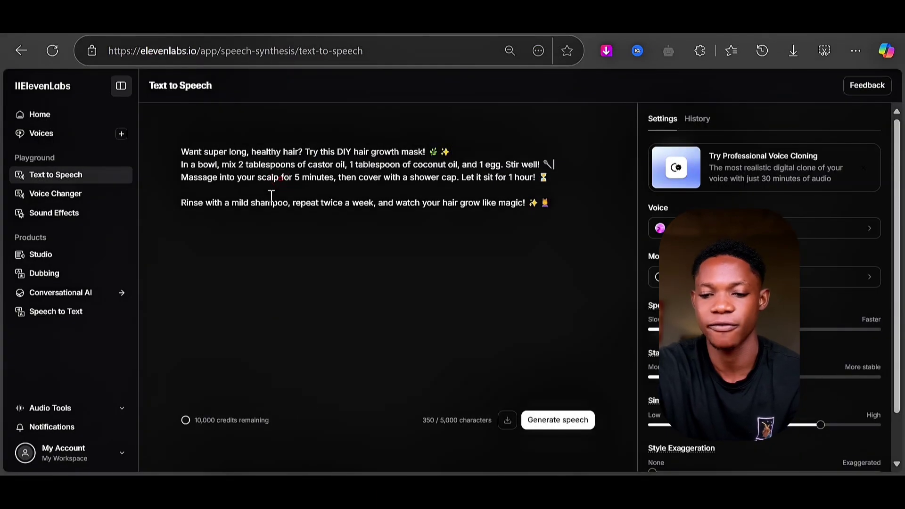
left_click(269, 191)
key("BackSpace")
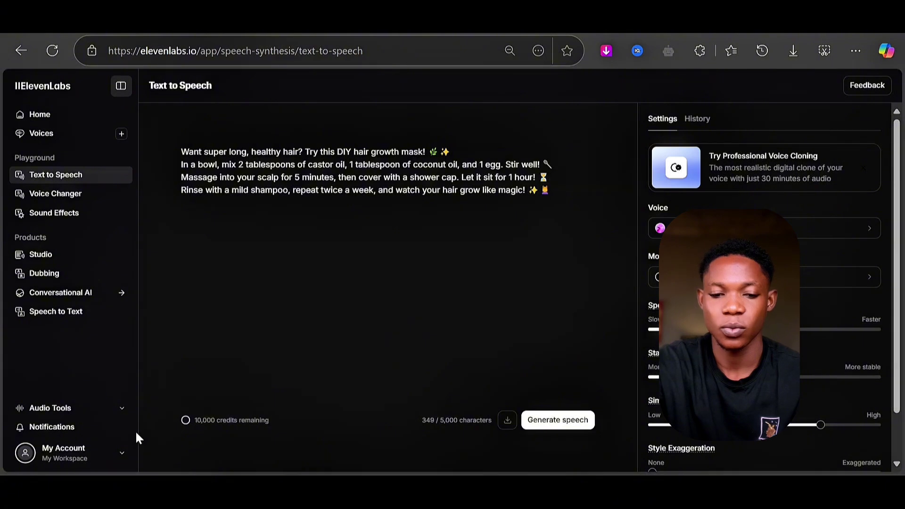
left_click(124, 452)
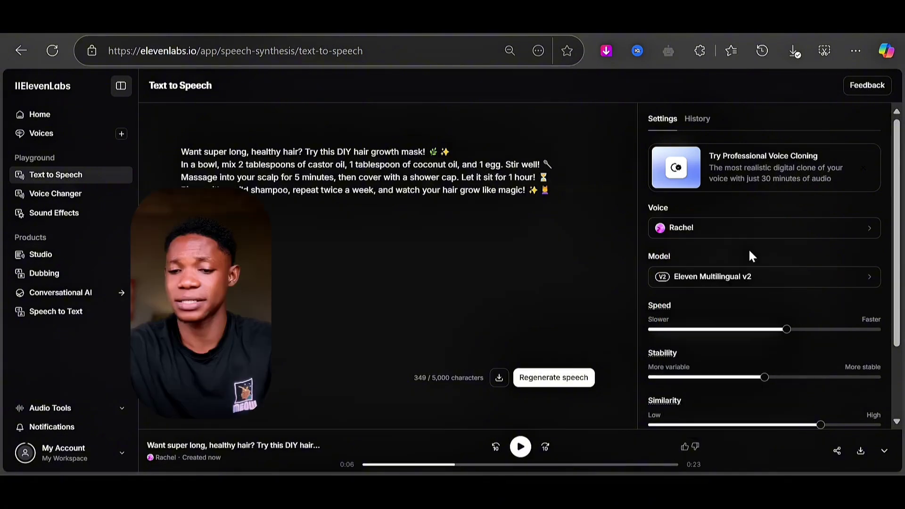
Step: Change the text-to-speech voice to Bill from the default voices
left_click(761, 236)
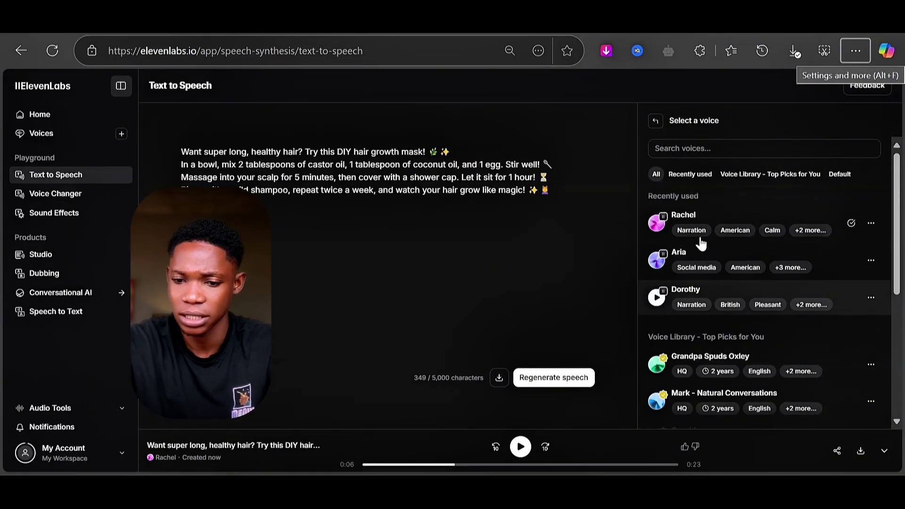
scroll(750, 340, "down", 3)
scroll(780, 354, "down", 2)
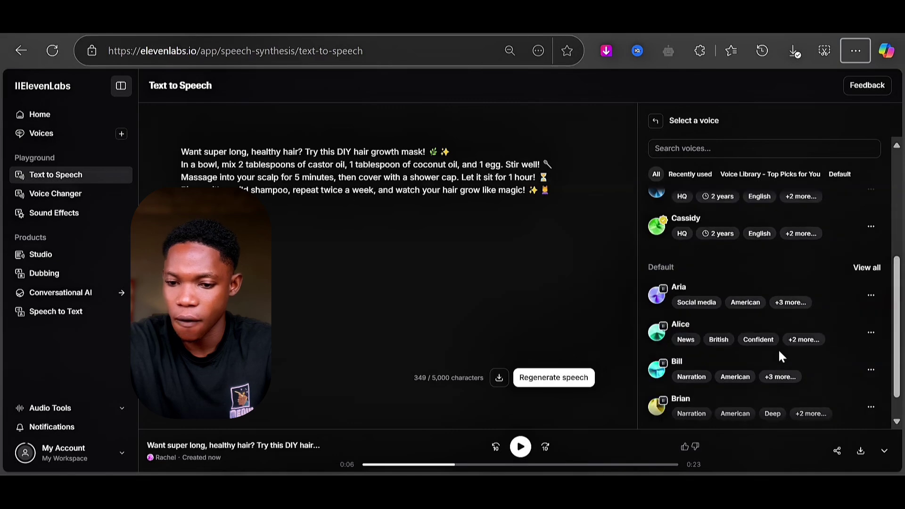
left_click(715, 370)
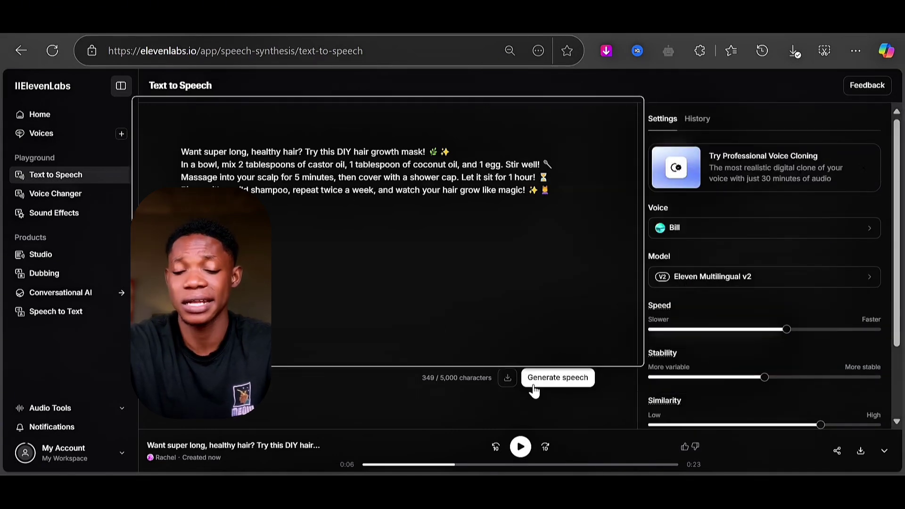
Step: Generate the script's speech with the Bill voice and pause its playback
left_click(555, 376)
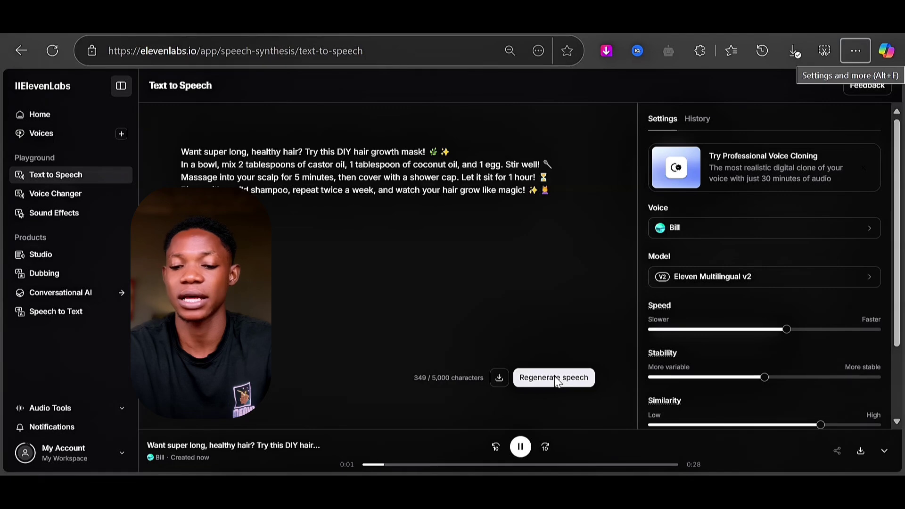
left_click(520, 447)
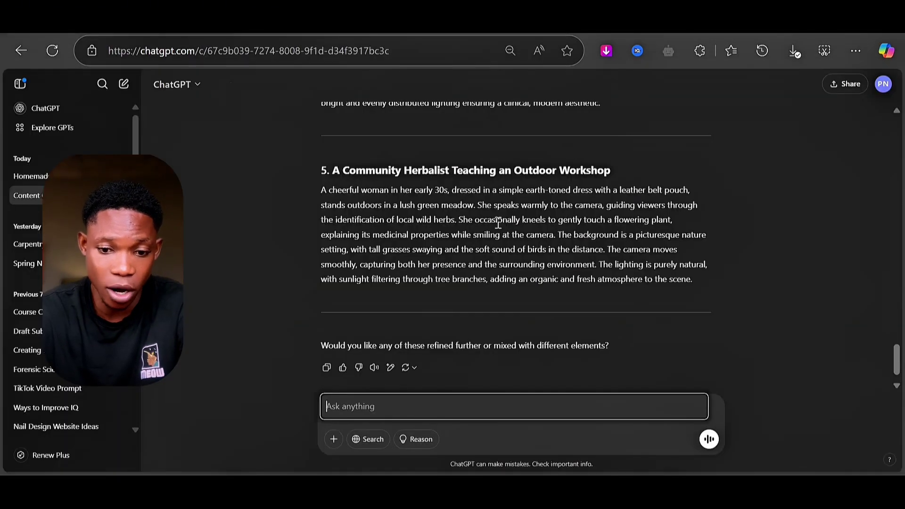
Step: In the ChatGPT video prompt conversation, copy the description under "A Knowledgeable Male Herbalist in His 40s"
scroll(548, 260, "up", 15)
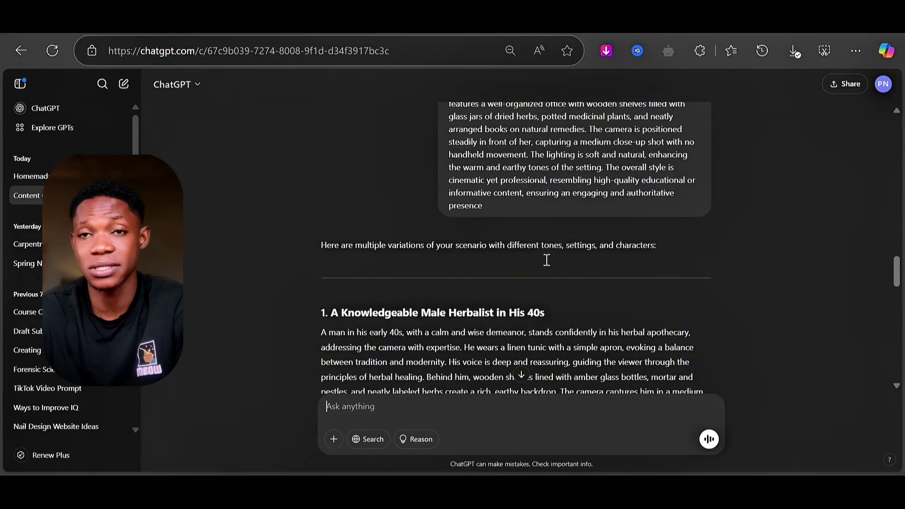
scroll(547, 260, "up", 3)
scroll(547, 264, "down", 4)
scroll(541, 267, "down", 3)
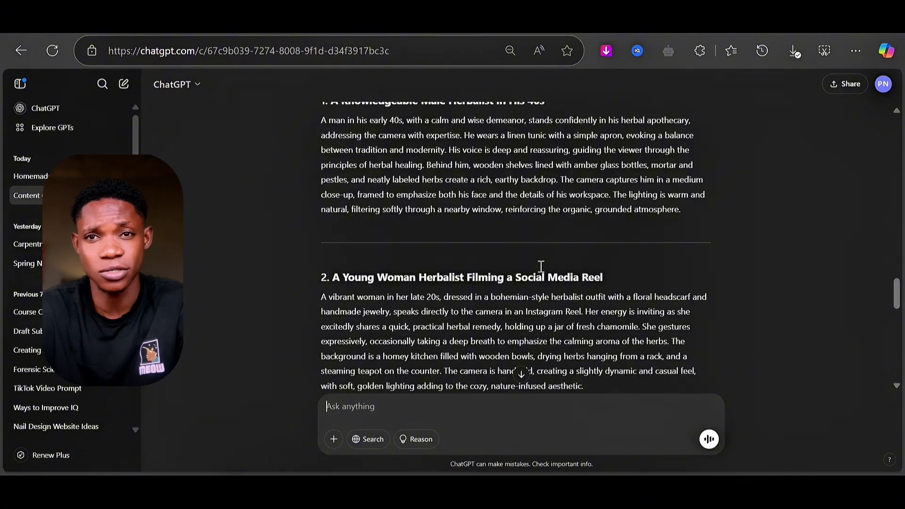
scroll(540, 271, "up", 3)
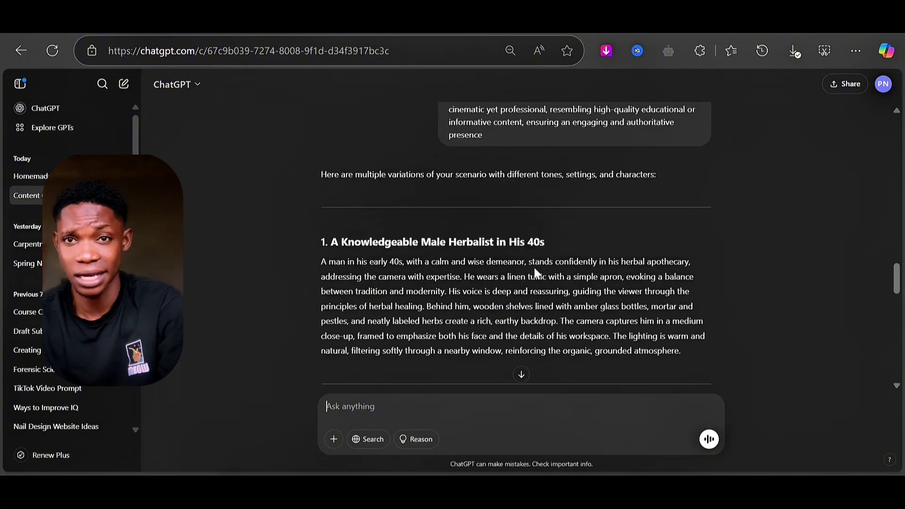
left_click_drag(321, 264, 715, 350)
key("ctrl+c")
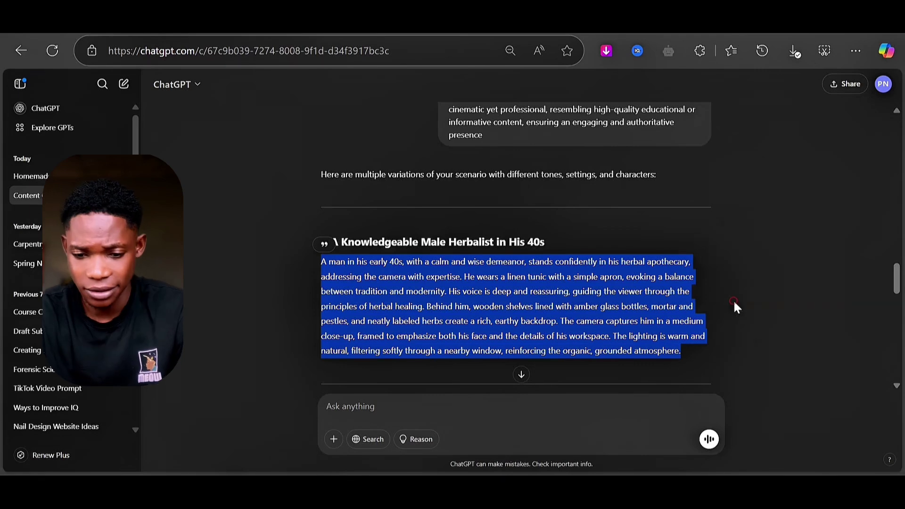
Step: Send "make this prompt looks like the charaxter is talking and making hand gestures:" followed by the copied description, and collapse the chat history
left_click(471, 402)
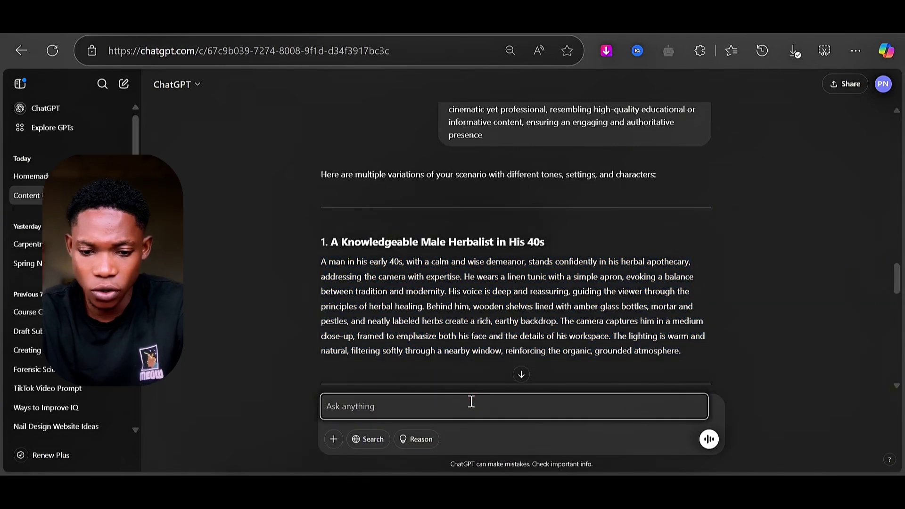
type("ma")
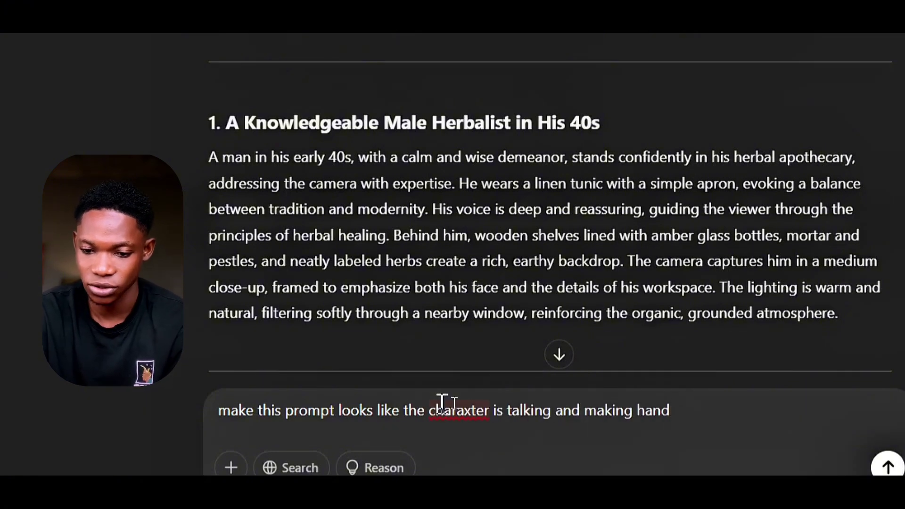
type(":")
key("ctrl+v")
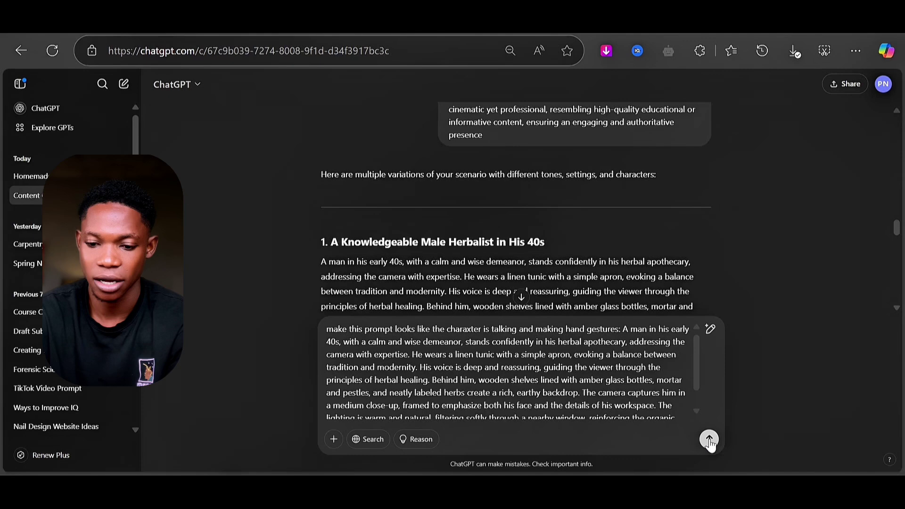
left_click(710, 440)
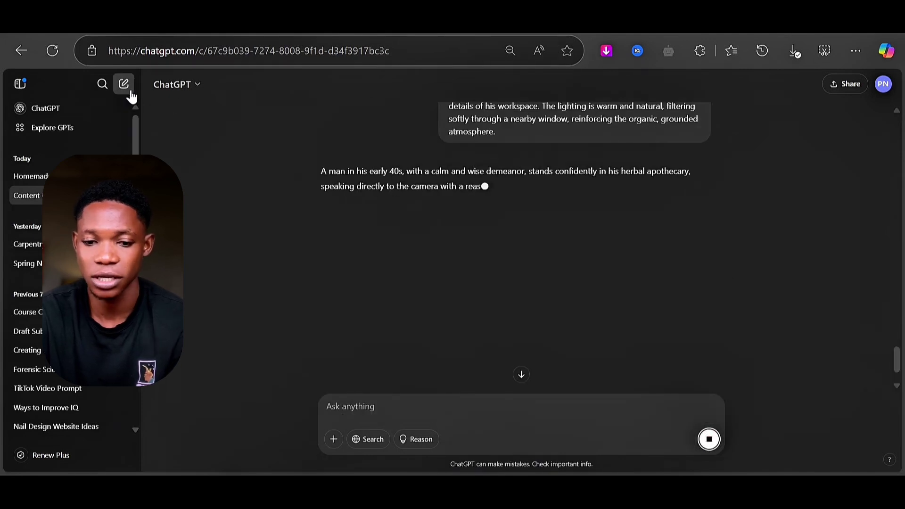
left_click(29, 87)
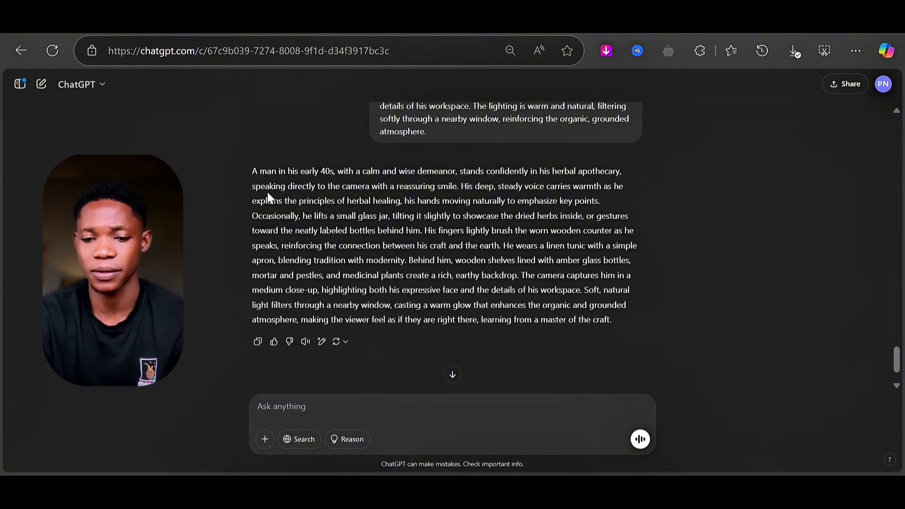
Step: Copy the rewritten talking-character description from ChatGPT and replace the FlexClip text-to-video prompt with it
left_click_drag(252, 171, 612, 322)
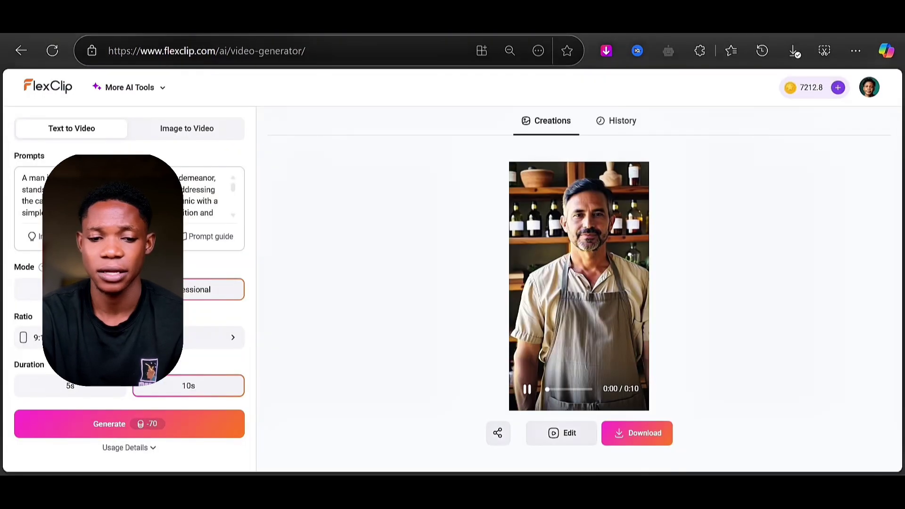
left_click(202, 205)
key("ctrl+a")
key("BackSpace")
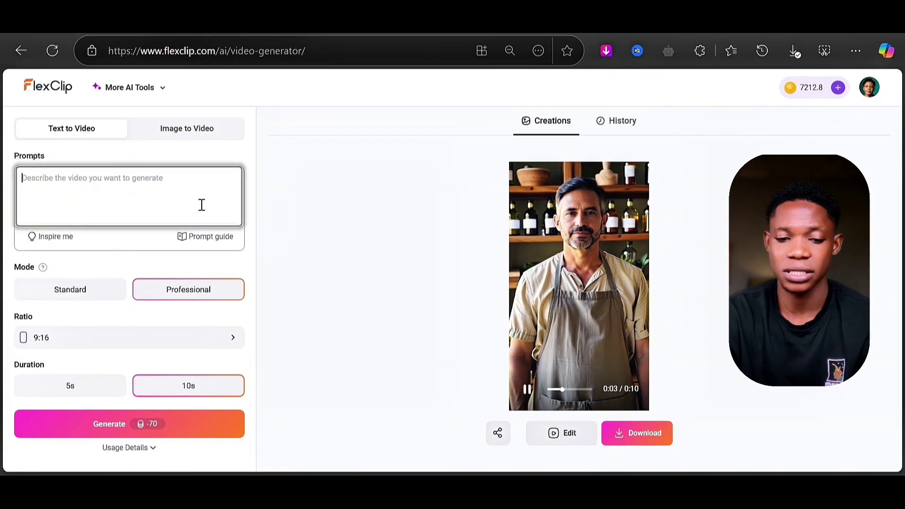
key("ctrl+v")
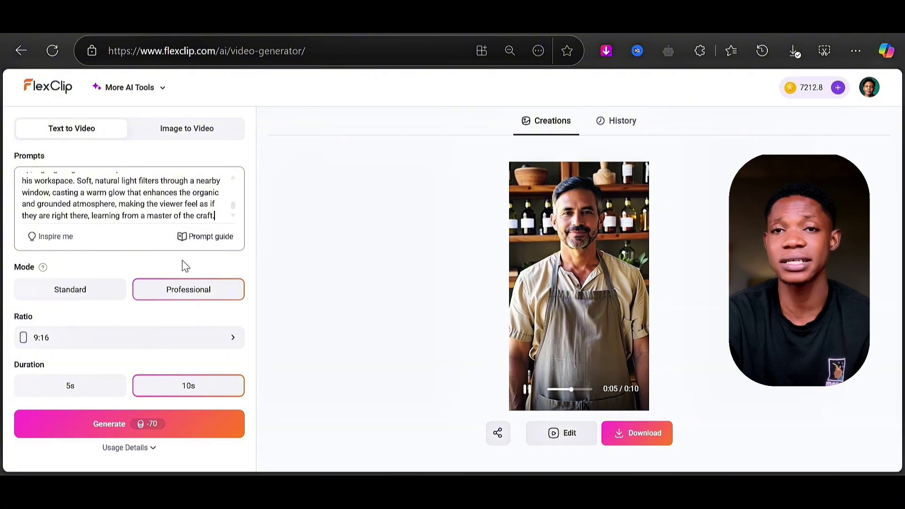
Step: Generate the 9:16, 10-second Professional video from the new prompt and download it
left_click(130, 420)
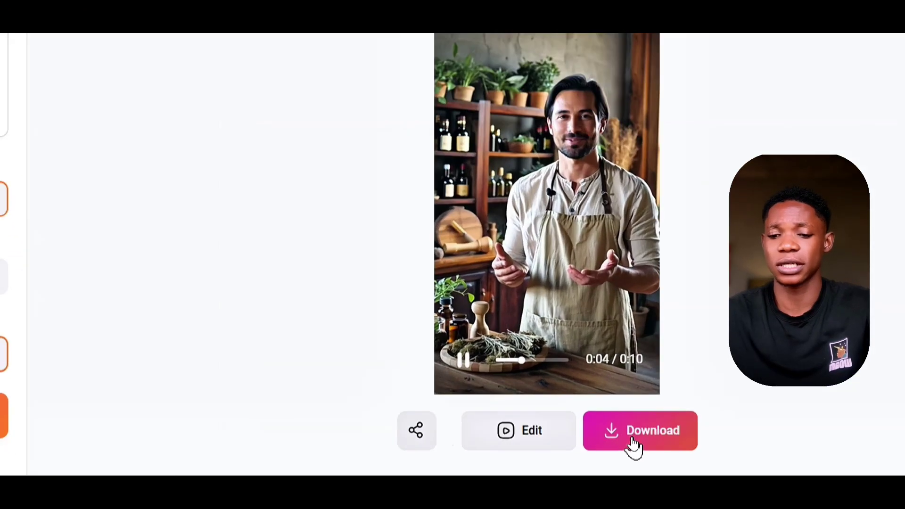
left_click(633, 440)
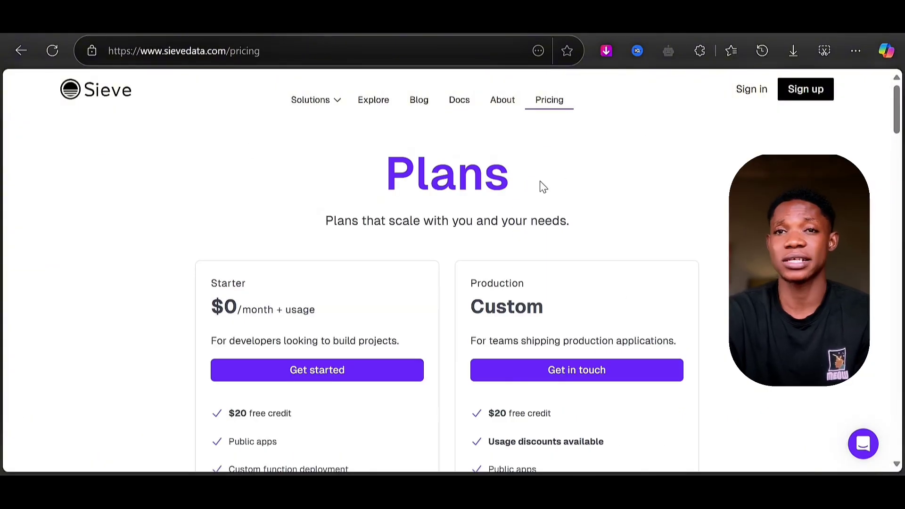
Step: On the Sieve site, review the Starter plan, sign in and open the Lipsync app from the public apps
scroll(543, 186, "down", 3)
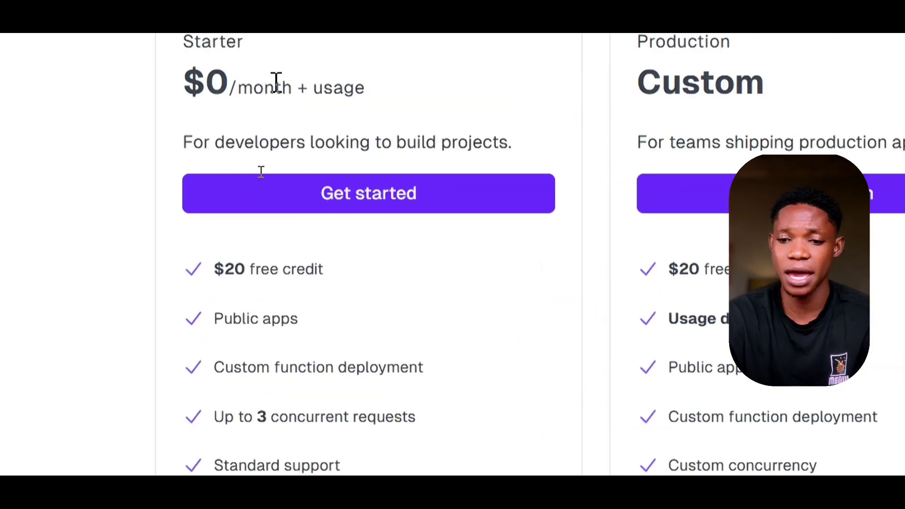
scroll(358, 339, "down", 2)
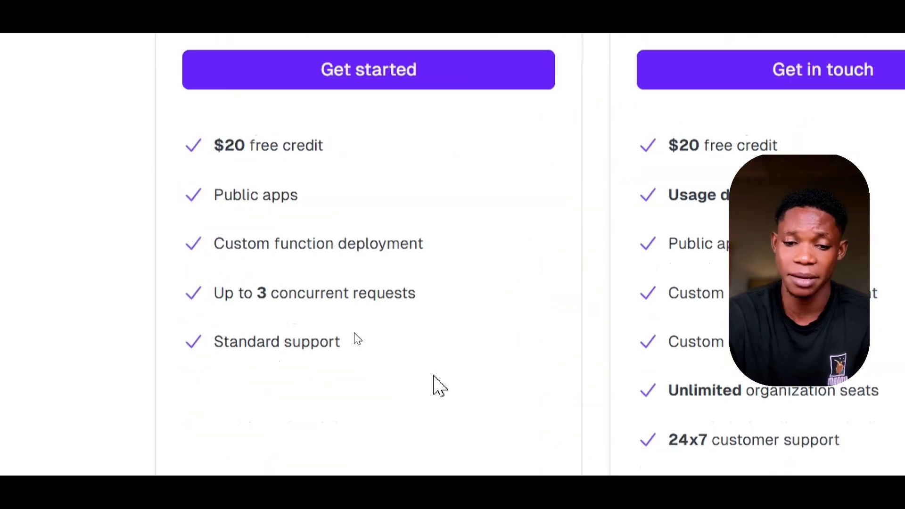
scroll(359, 338, "up", 2)
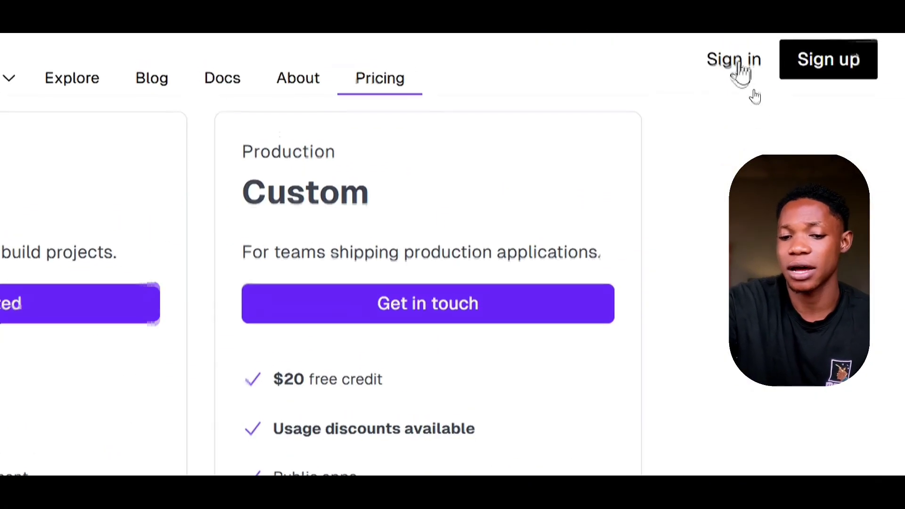
left_click(739, 66)
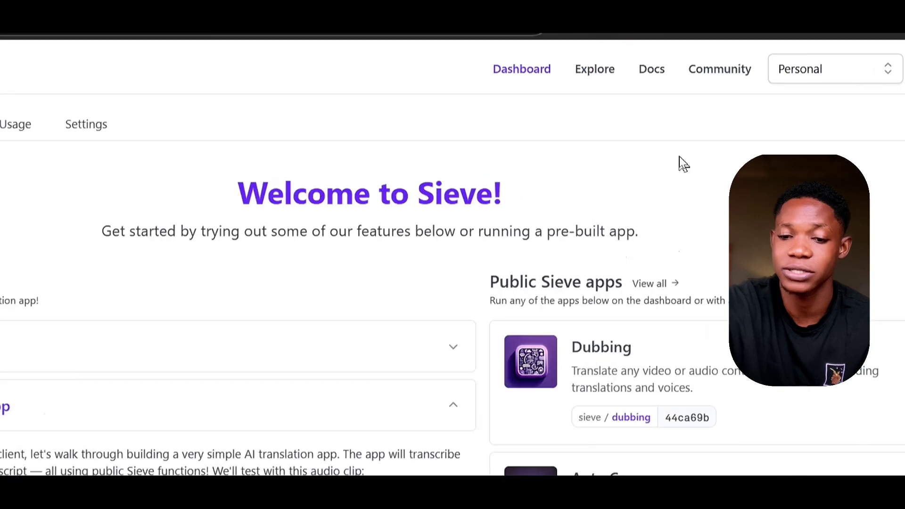
left_click(581, 66)
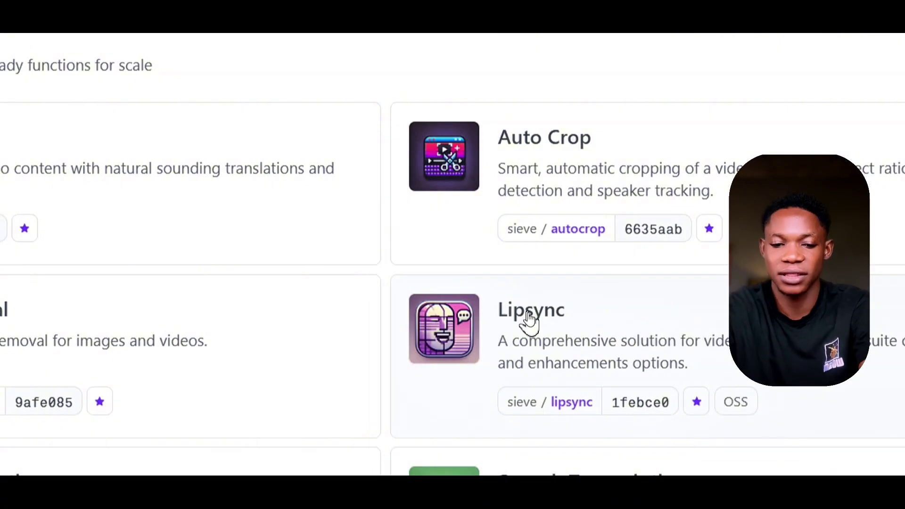
left_click(529, 320)
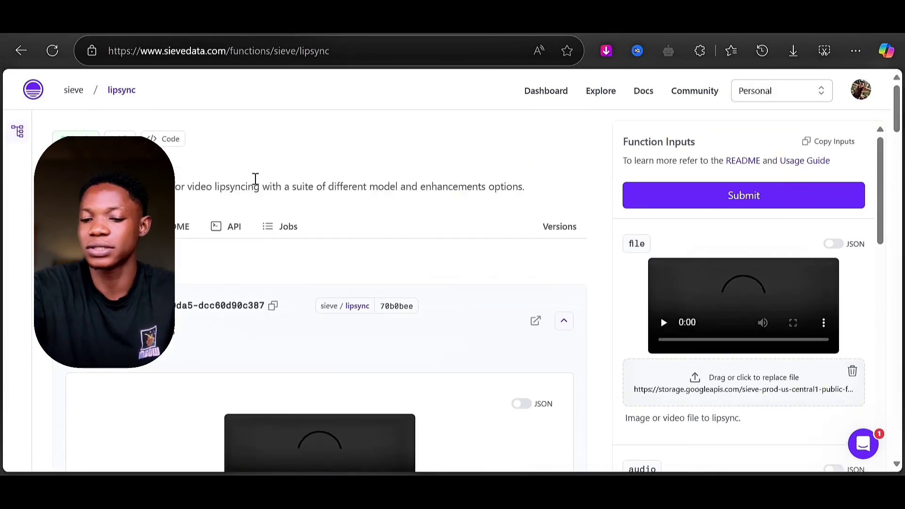
Step: Remove the sample video and the sample audio from the Lipsync function inputs
scroll(447, 200, "down", 2)
scroll(422, 340, "down", 2)
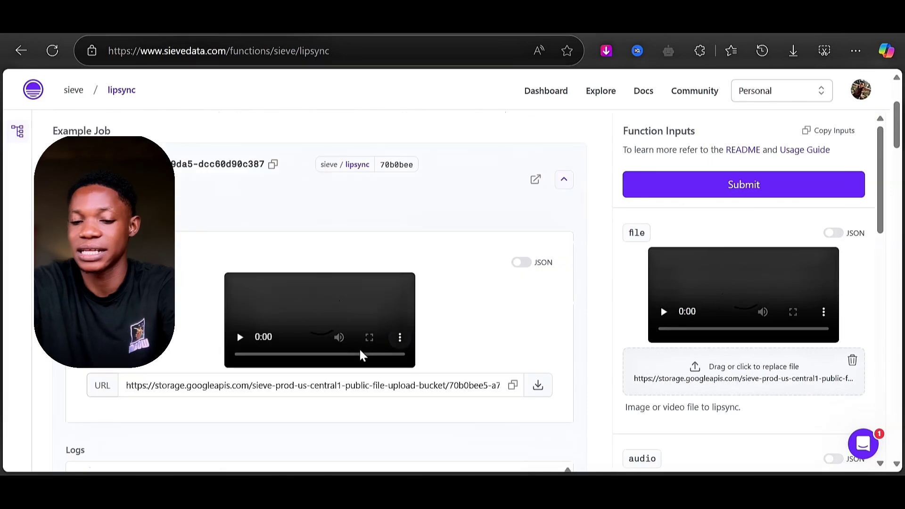
scroll(644, 337, "up", 2)
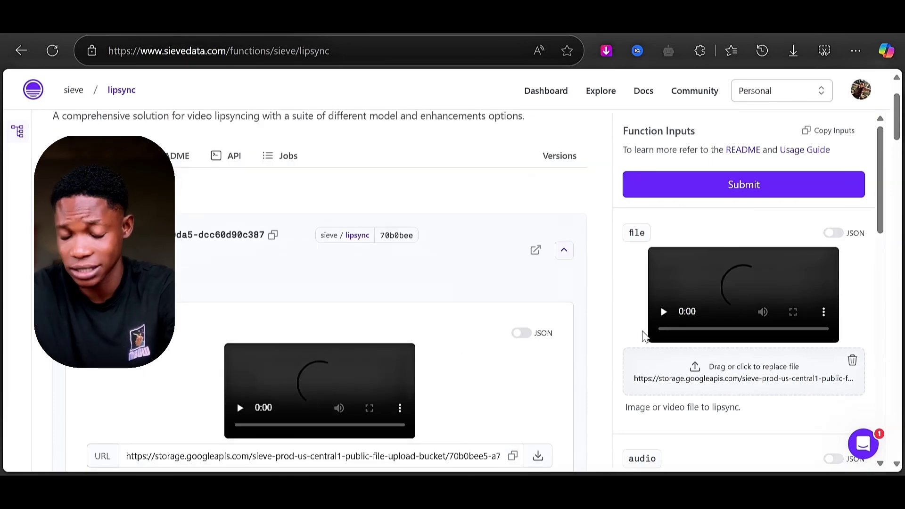
scroll(733, 328, "up", 2)
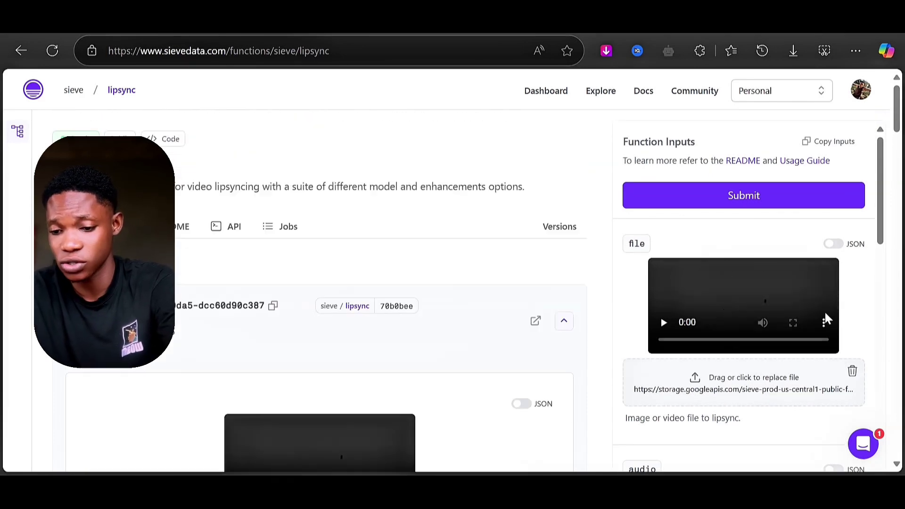
left_click(853, 373)
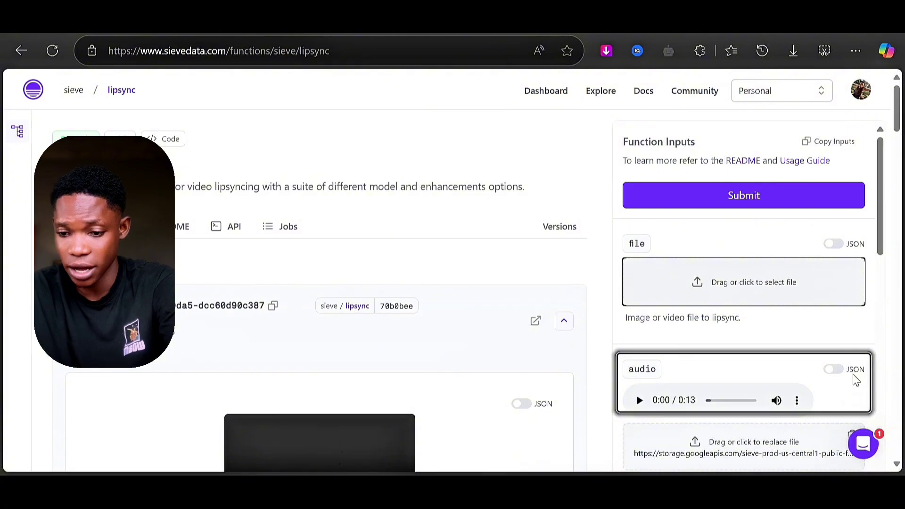
scroll(857, 381, "down", 2)
left_click(853, 367)
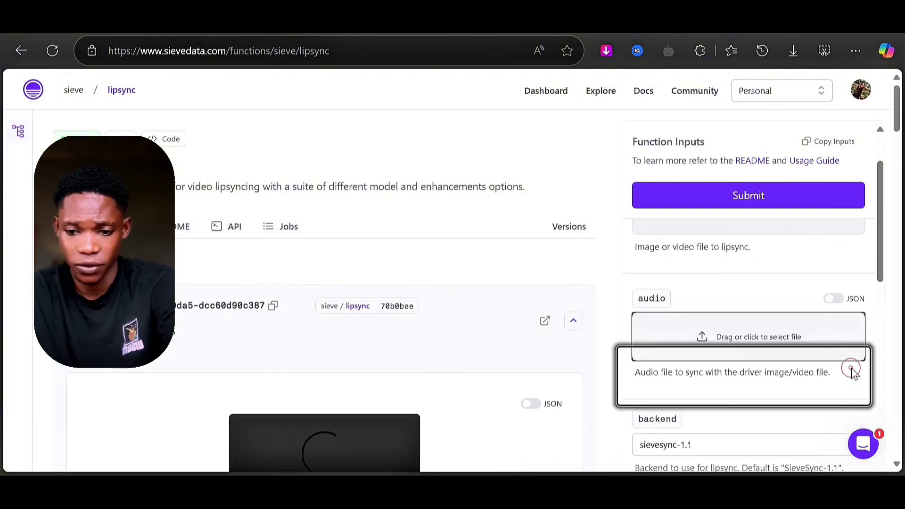
scroll(787, 324, "up", 2)
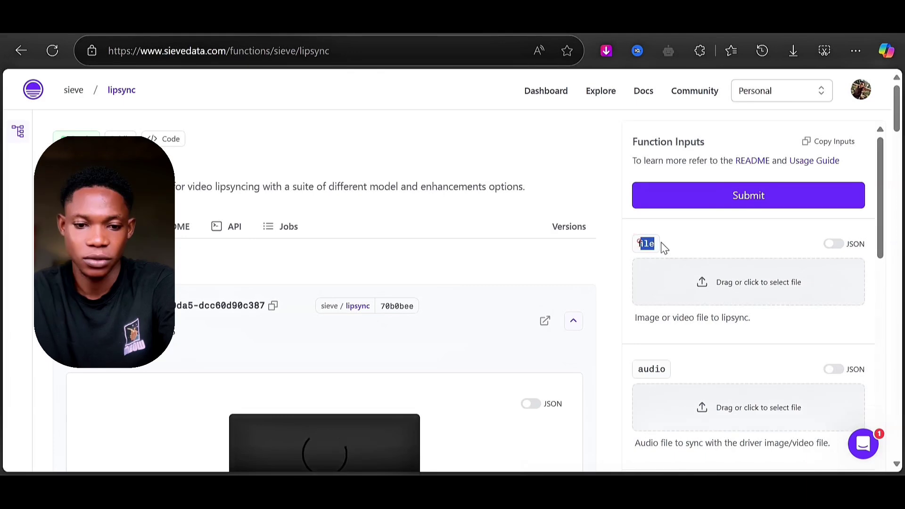
Step: Upload "ai avatar" from the AI REALISTIC AVATAR folder as the video file to lipsync
left_click(757, 281)
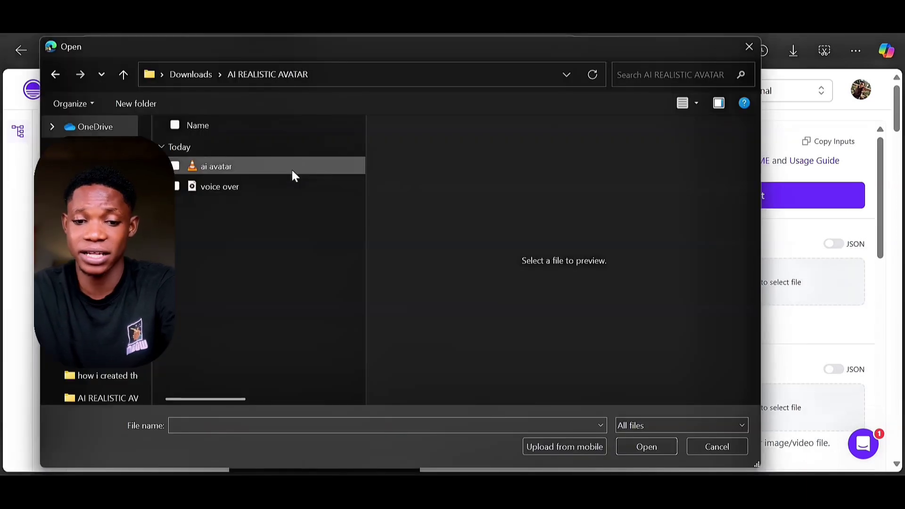
left_click(232, 167)
double_click(232, 169)
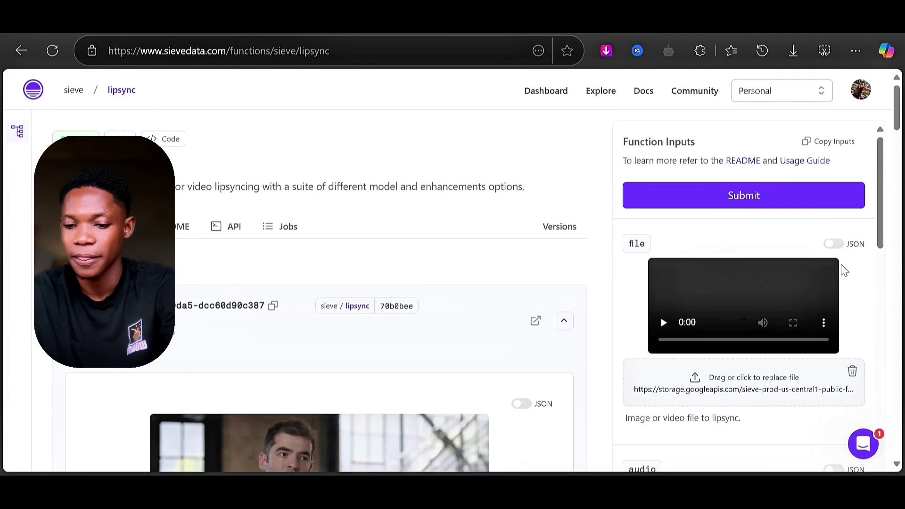
Step: Upload "voice over" from the AI REALISTIC AVATAR folder as the audio to sync with the video
scroll(762, 314, "down", 1)
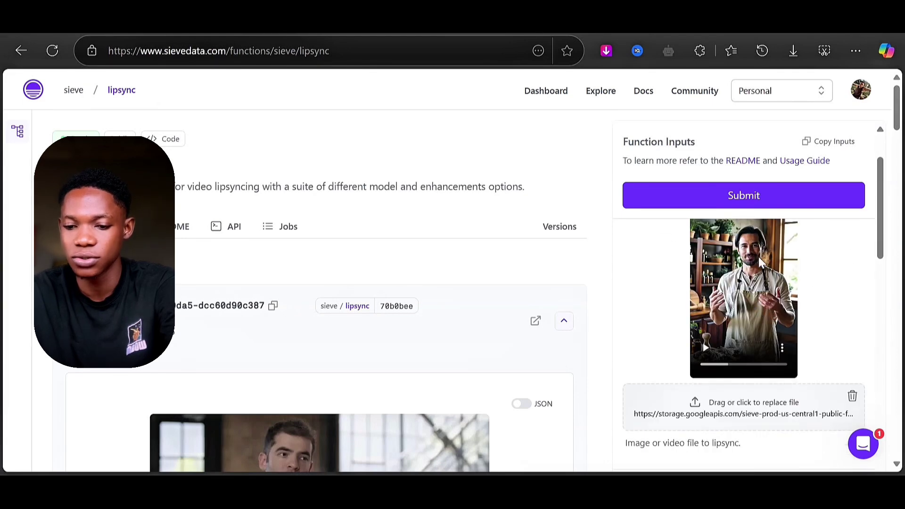
scroll(746, 271, "down", 3)
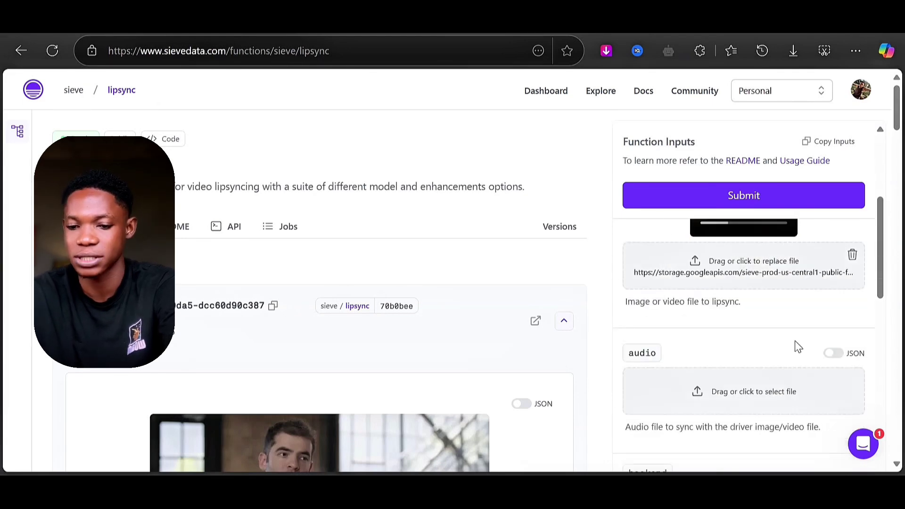
scroll(849, 298, "down", 2)
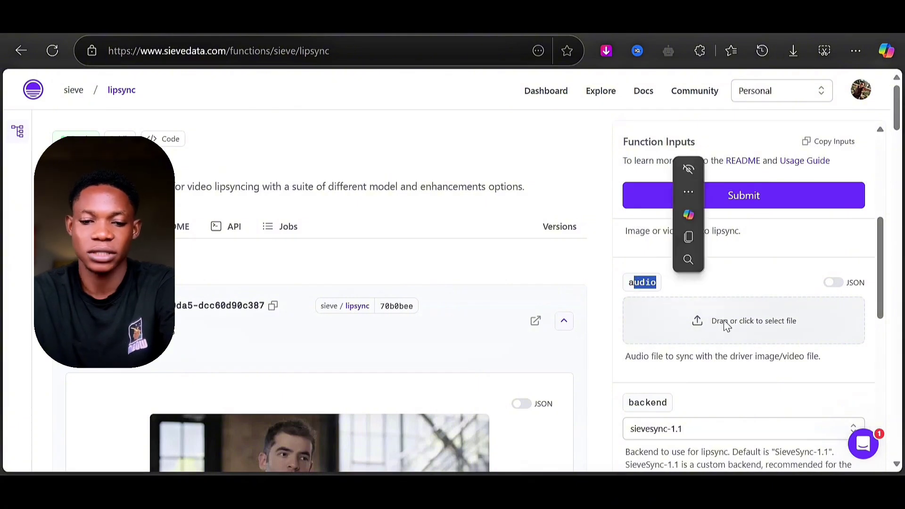
left_click(739, 321)
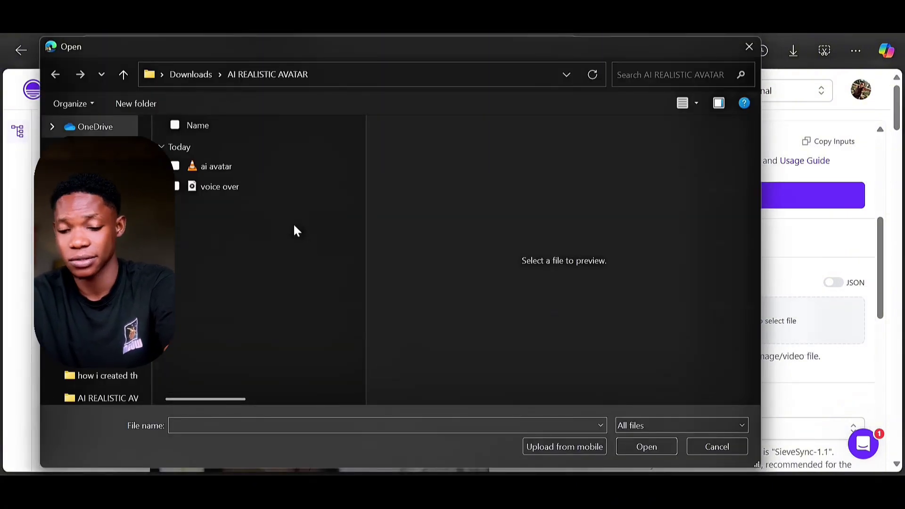
double_click(254, 188)
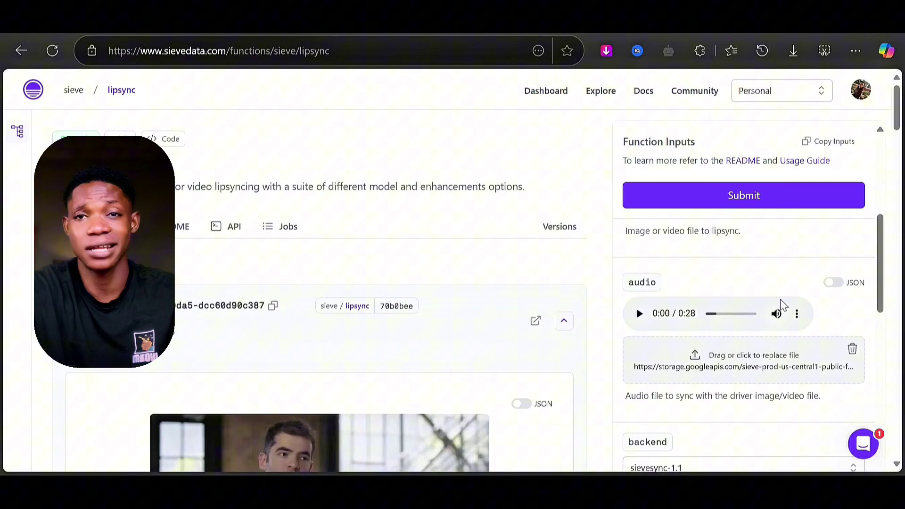
Step: Submit the lipsync job with the sievesync-1.1 backend and default enhancement
scroll(786, 326, "down", 5)
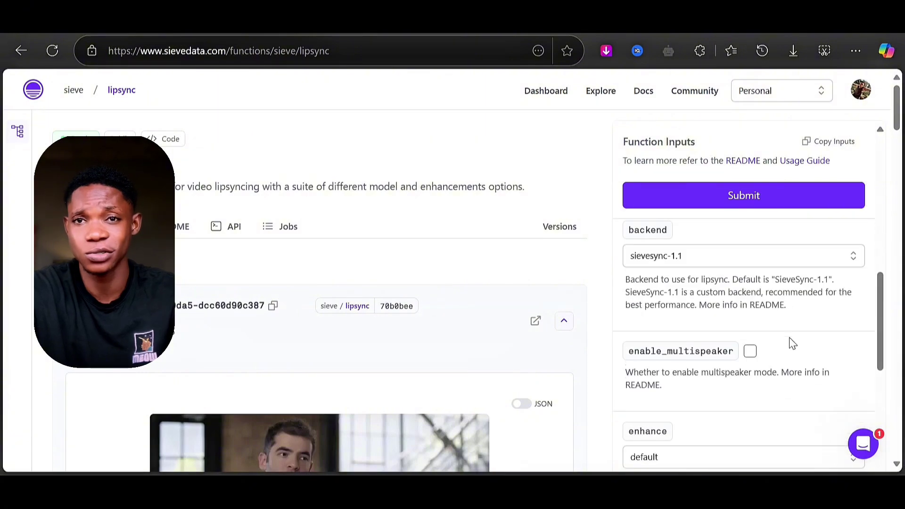
scroll(809, 311, "up", 5)
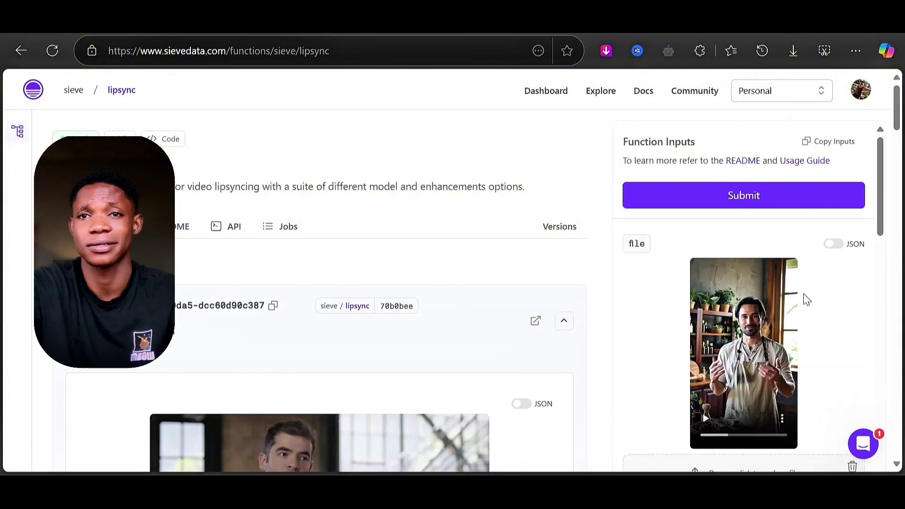
left_click(724, 200)
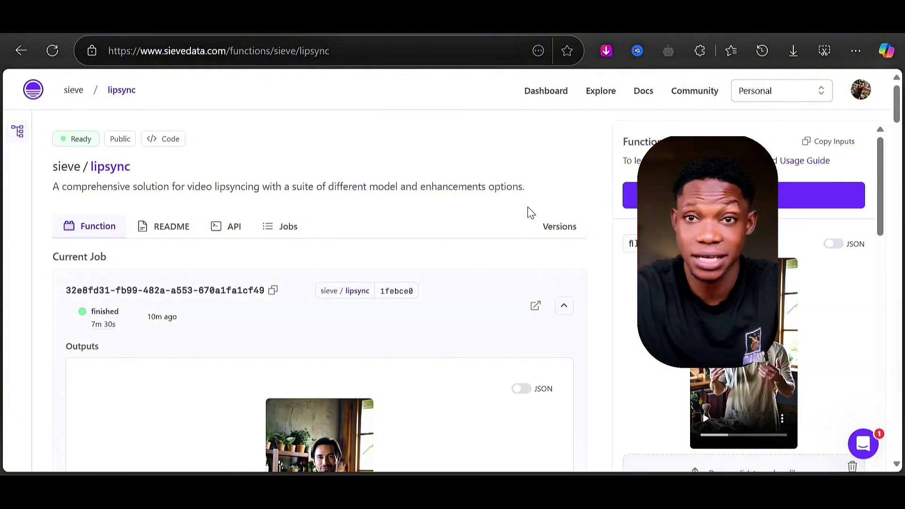
Step: Open the finished lipsync job on its own page and download the output video
scroll(188, 288, "down", 2)
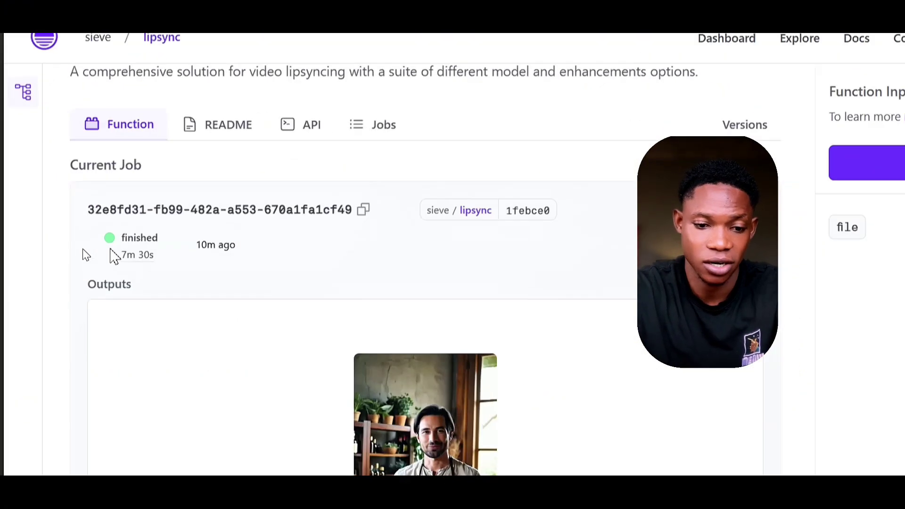
mouse_move(93, 253)
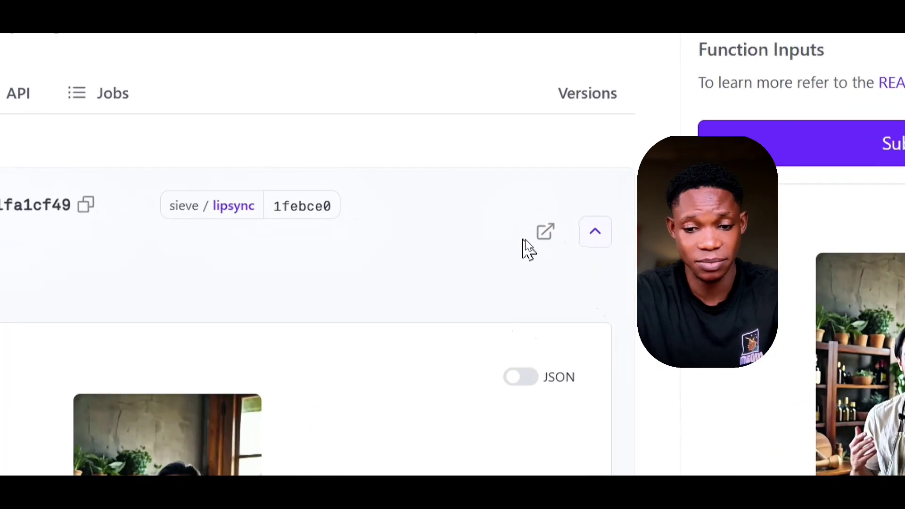
left_click(532, 241)
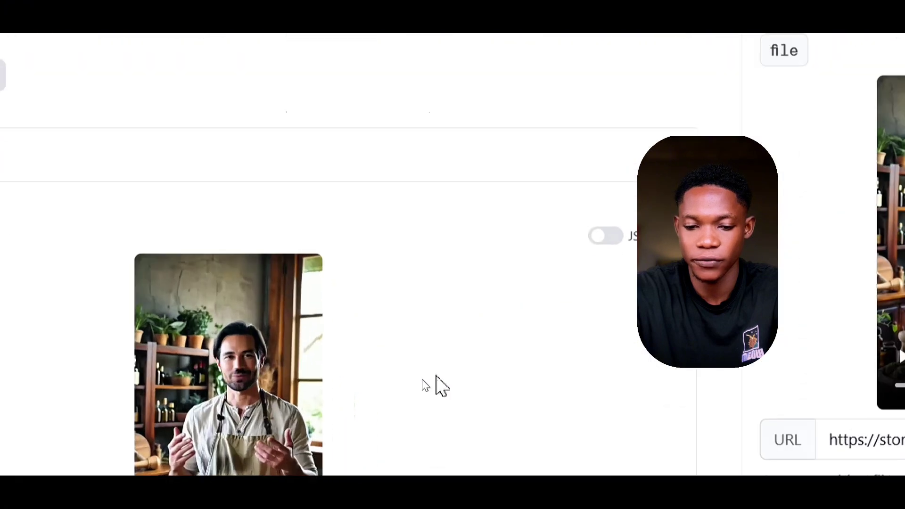
scroll(486, 376, "down", 3)
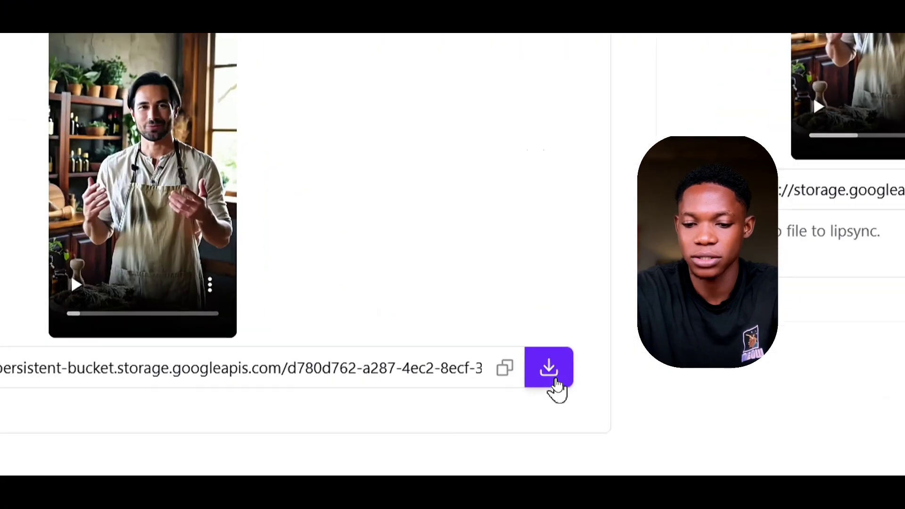
left_click(552, 373)
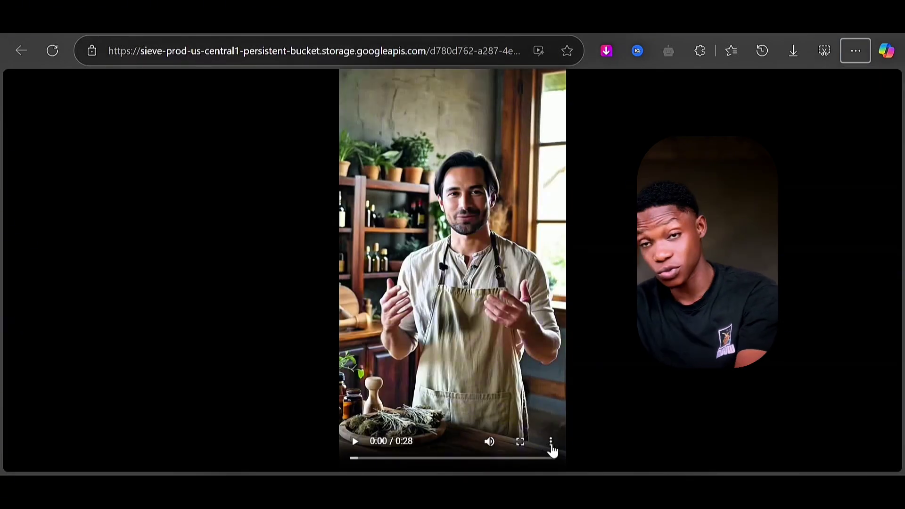
left_click(552, 443)
left_click(505, 389)
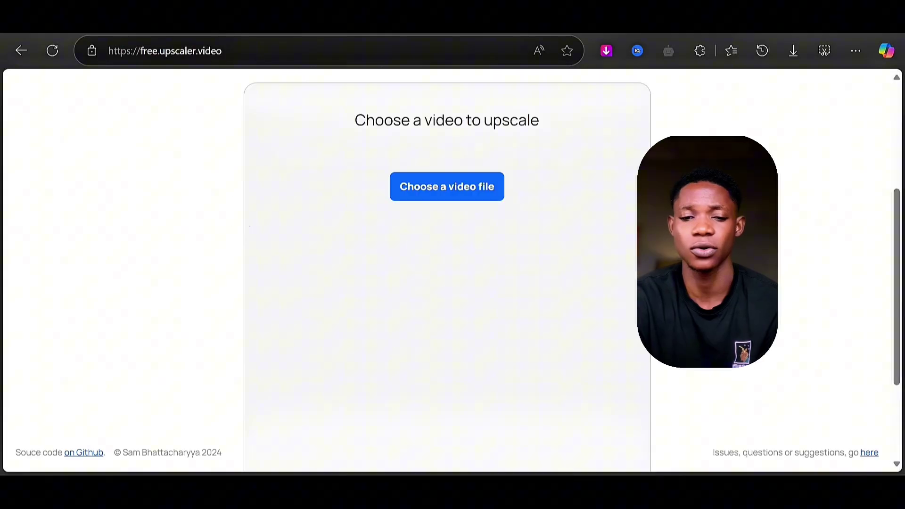
Step: Load tmpeqpq_onv.mp4 into Free AI Video Upscaler and set the upscaling network to Large
scroll(447, 265, "up", 4)
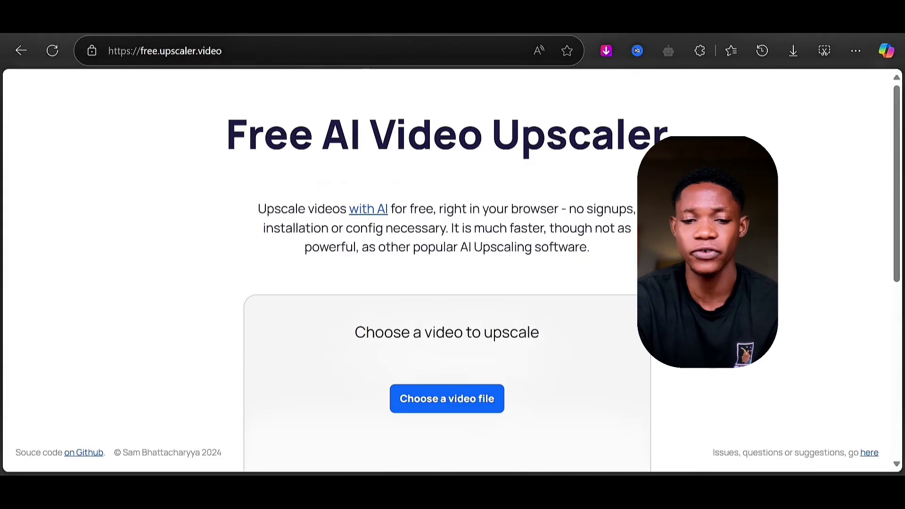
scroll(567, 212, "down", 2)
scroll(568, 224, "up", 2)
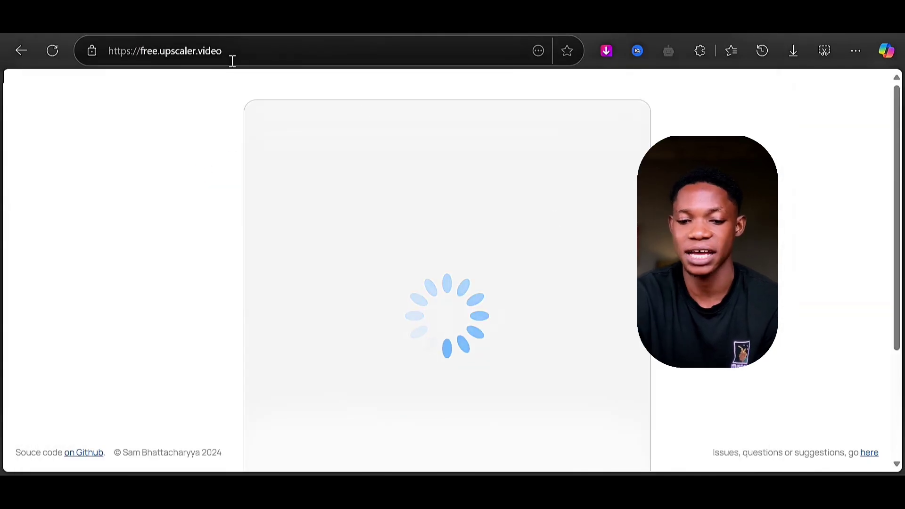
scroll(449, 253, "down", 2)
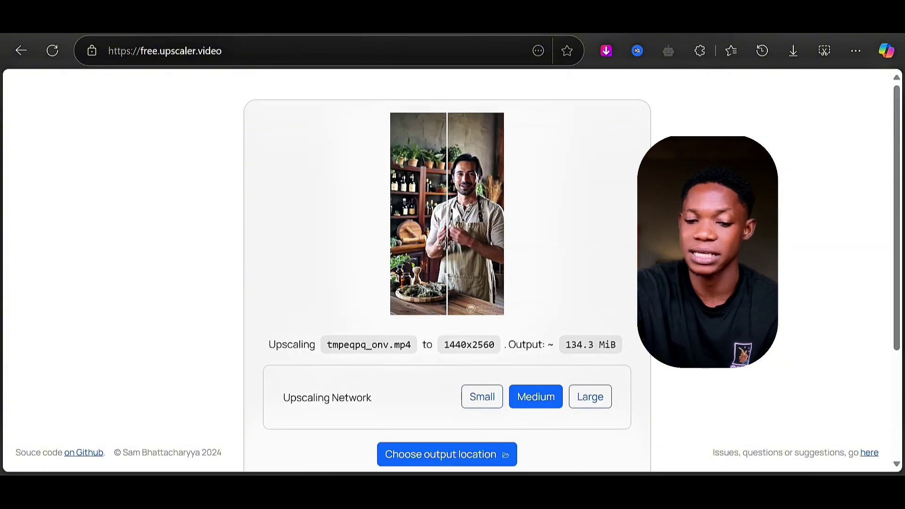
scroll(593, 331, "down", 2)
left_click(594, 331)
left_click(574, 317)
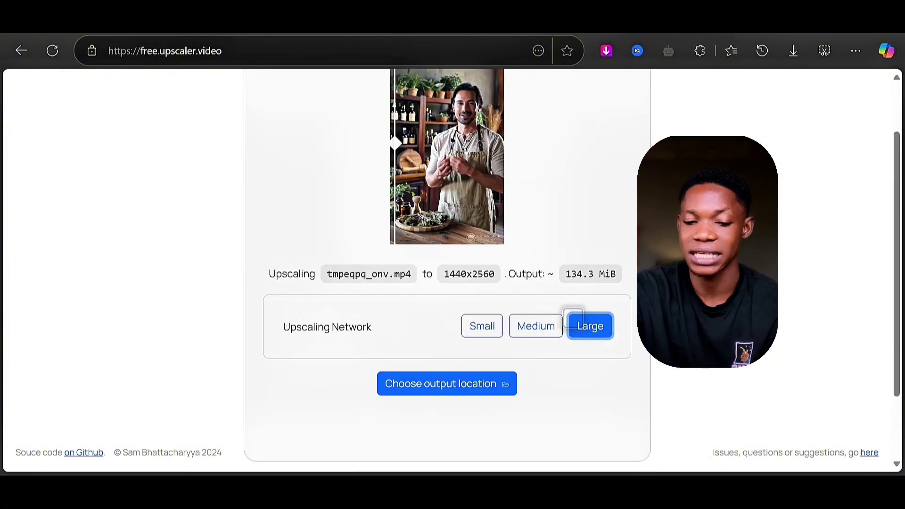
Step: Set the upscaled video's output to tmpeqpq_onv-upscaled in the Downloads folder and save
left_click(488, 391)
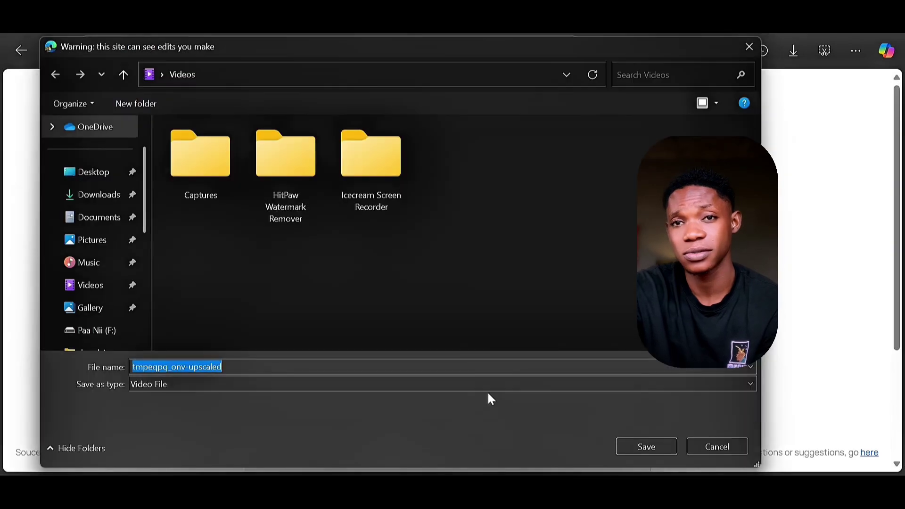
left_click(89, 195)
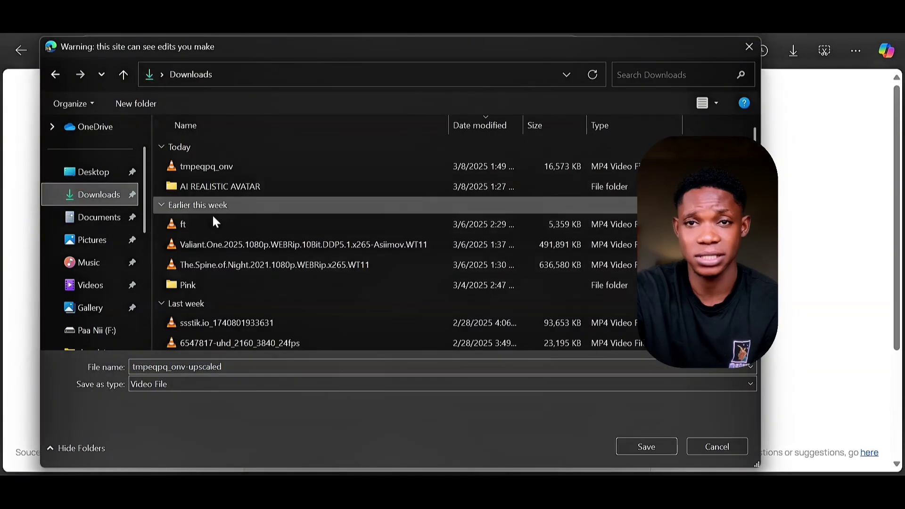
left_click(638, 446)
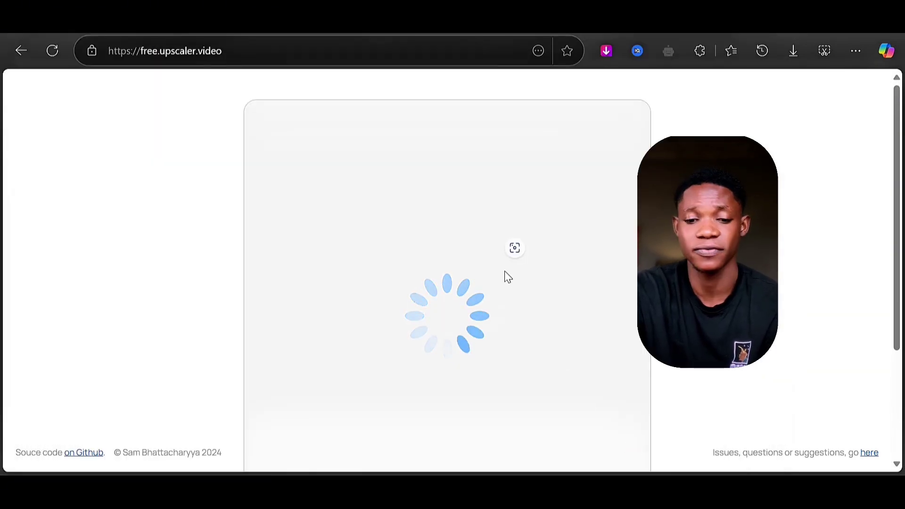